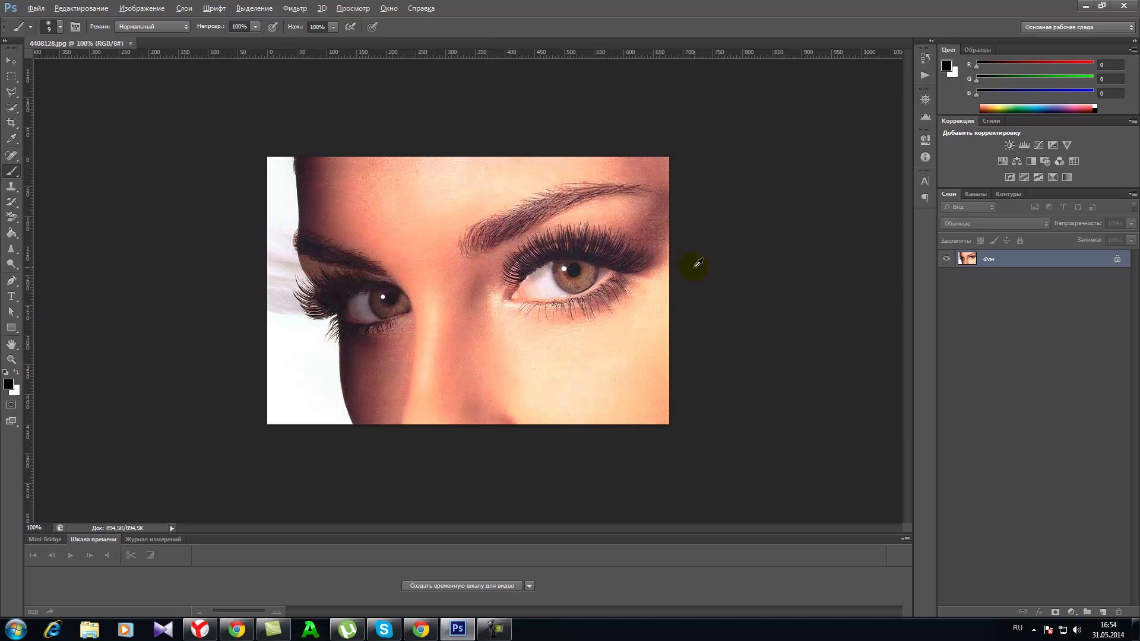
# Step: Zoom to the right eye and draw a rough closed Pen path around its upper iris
pyautogui.scroll(2, 699, 263)
pyautogui.scroll(2, 698, 263)
pyautogui.scroll(1, 698, 263)
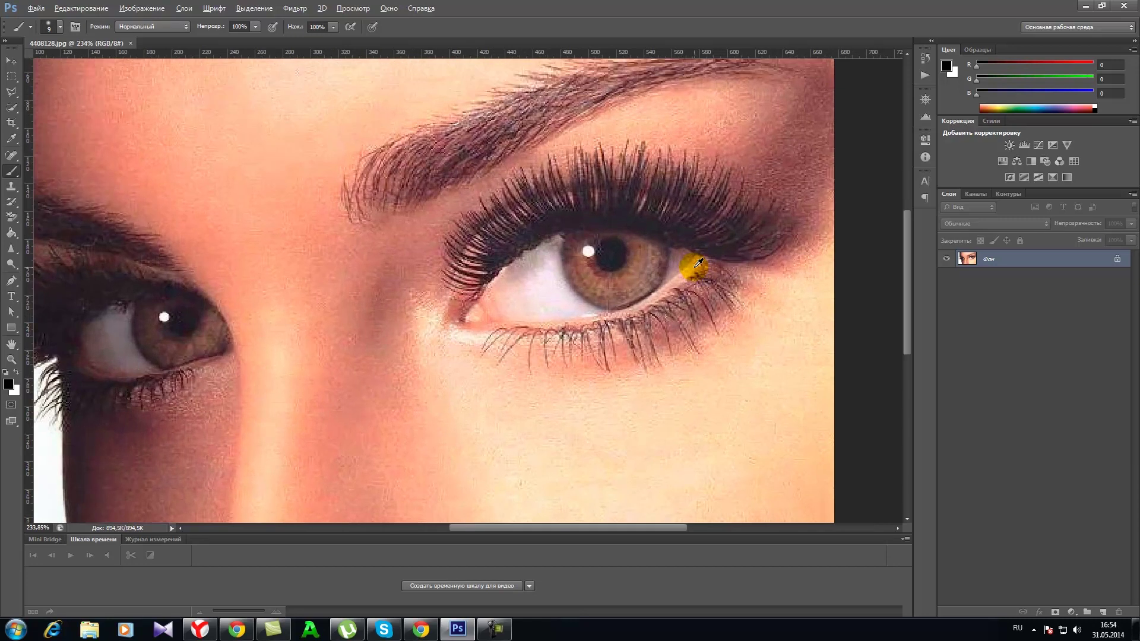
pyautogui.moveTo(660, 529); pyautogui.dragTo(686, 525)
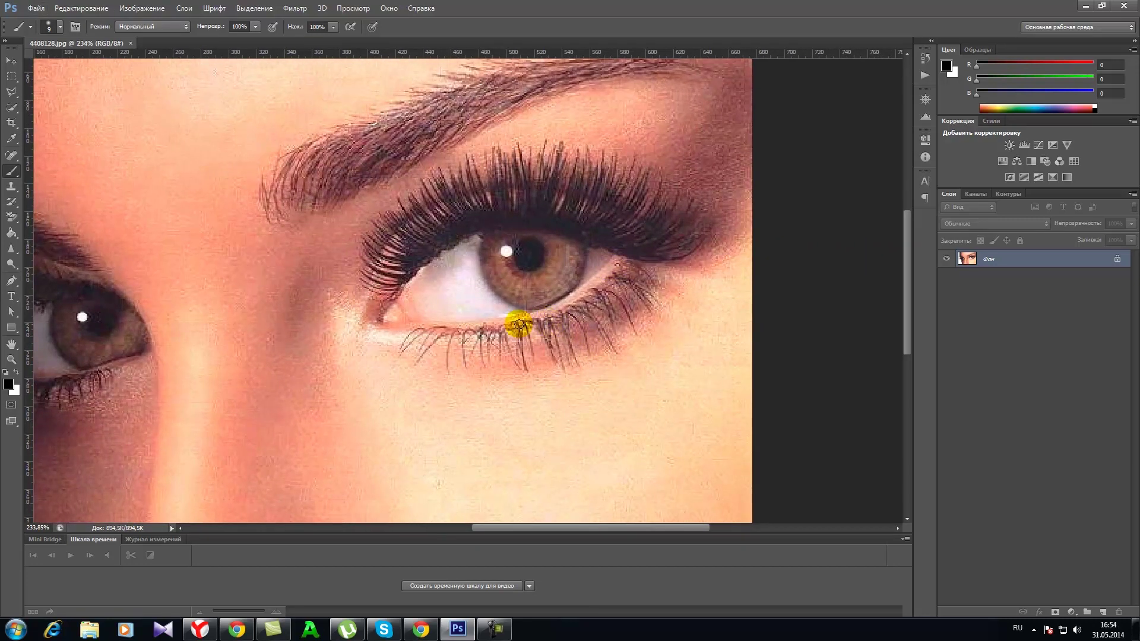
pyautogui.click(11, 281)
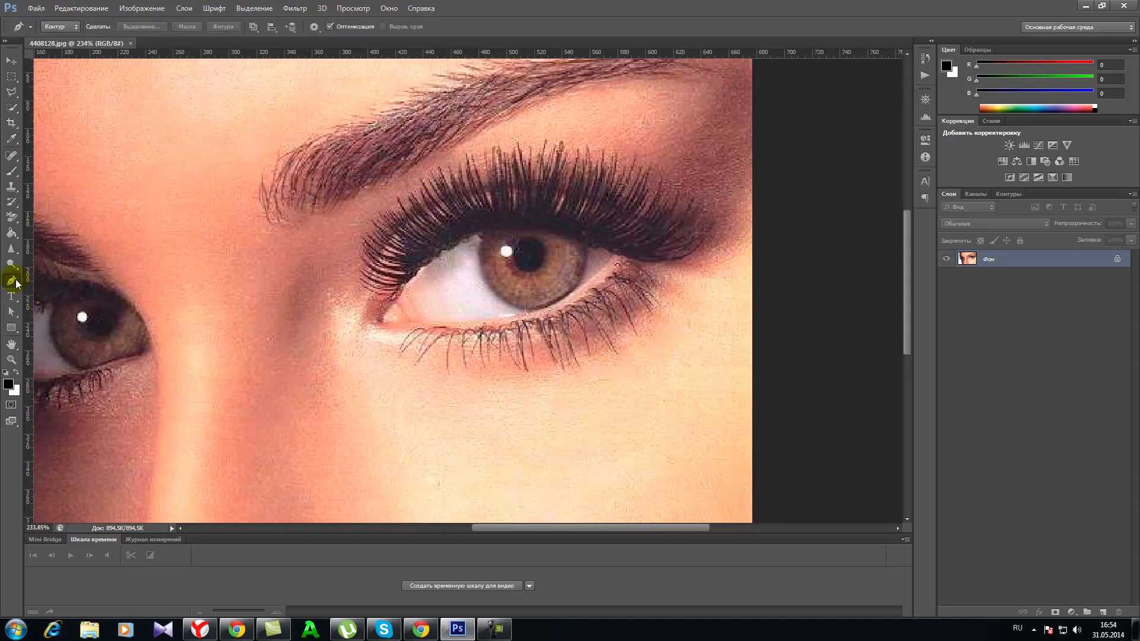
pyautogui.click(535, 313)
pyautogui.click(482, 237)
pyautogui.click(505, 314)
pyautogui.moveTo(506, 315); pyautogui.dragTo(576, 291)
pyautogui.click(479, 237)
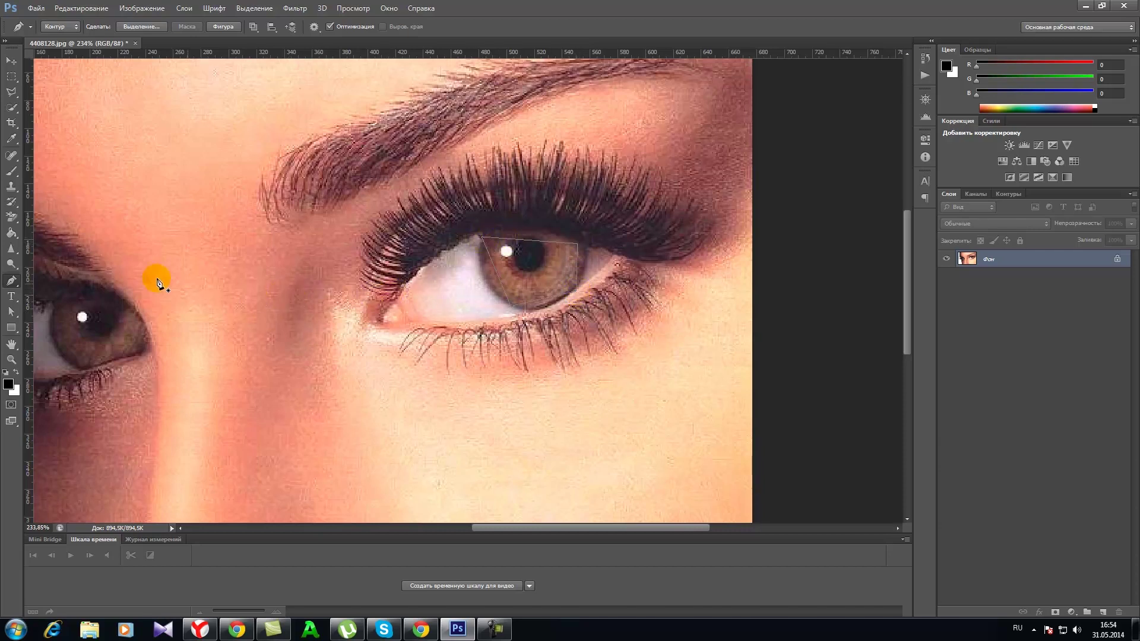
pyautogui.click(11, 319)
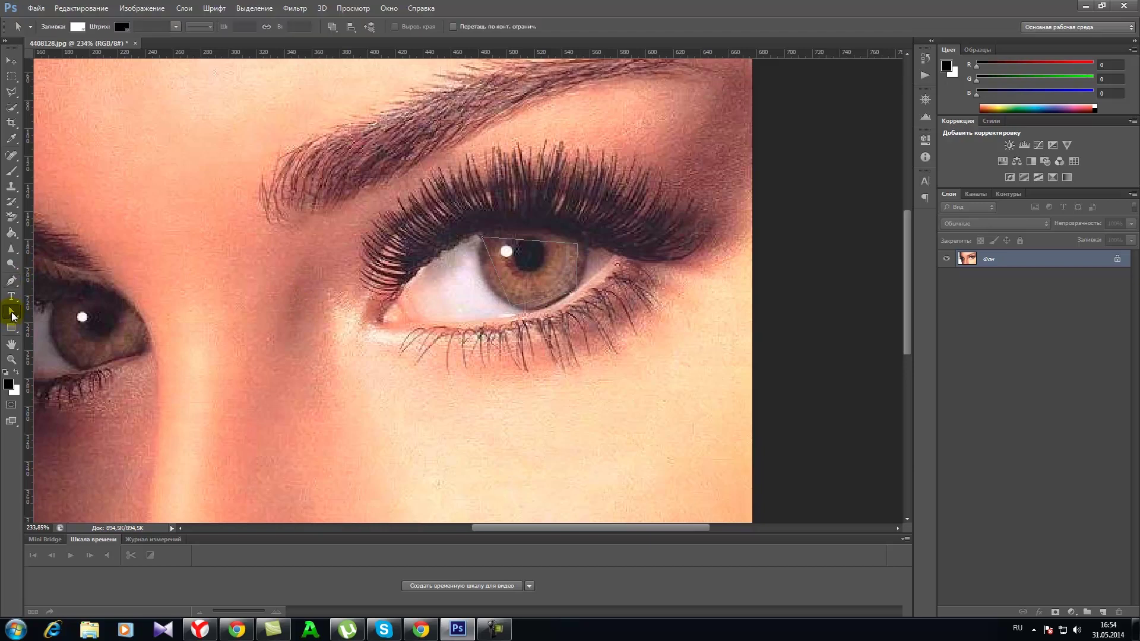
# Step: Add anchors on the path's left, top and bottom edges, pulling them onto the iris rim
pyautogui.moveTo(12, 317); pyautogui.dragTo(90, 315)
pyautogui.rightClick(498, 275)
pyautogui.click(498, 279)
pyautogui.moveTo(497, 280); pyautogui.dragTo(483, 279)
pyautogui.rightClick(530, 241)
pyautogui.click(540, 246)
pyautogui.moveTo(528, 241); pyautogui.dragTo(529, 230)
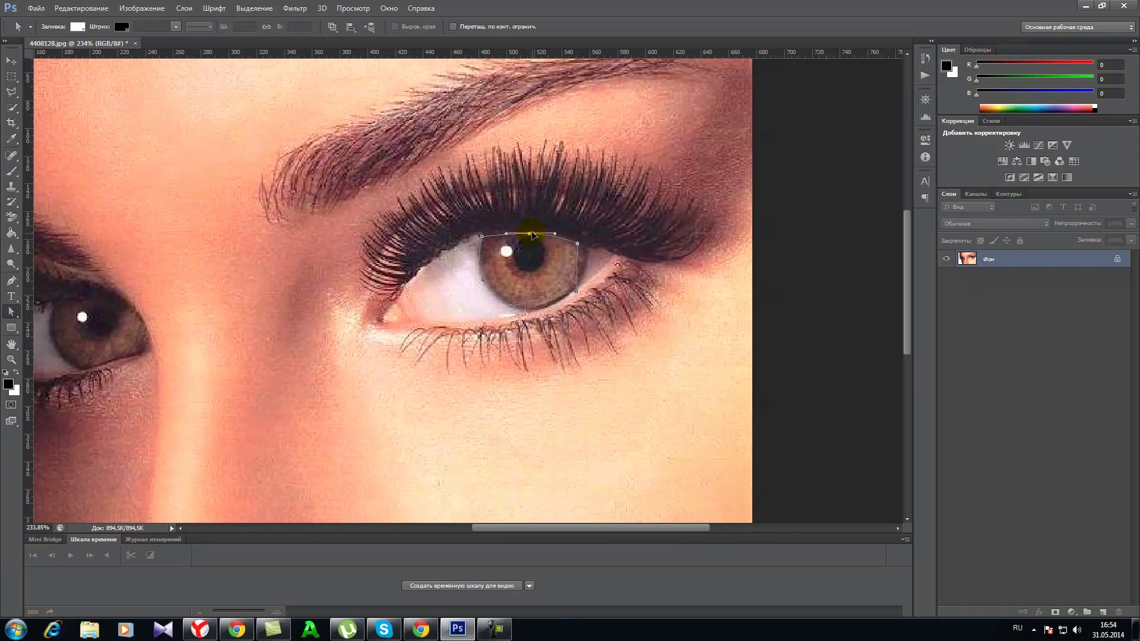
pyautogui.rightClick(544, 303)
pyautogui.click(549, 306)
pyautogui.click(544, 308)
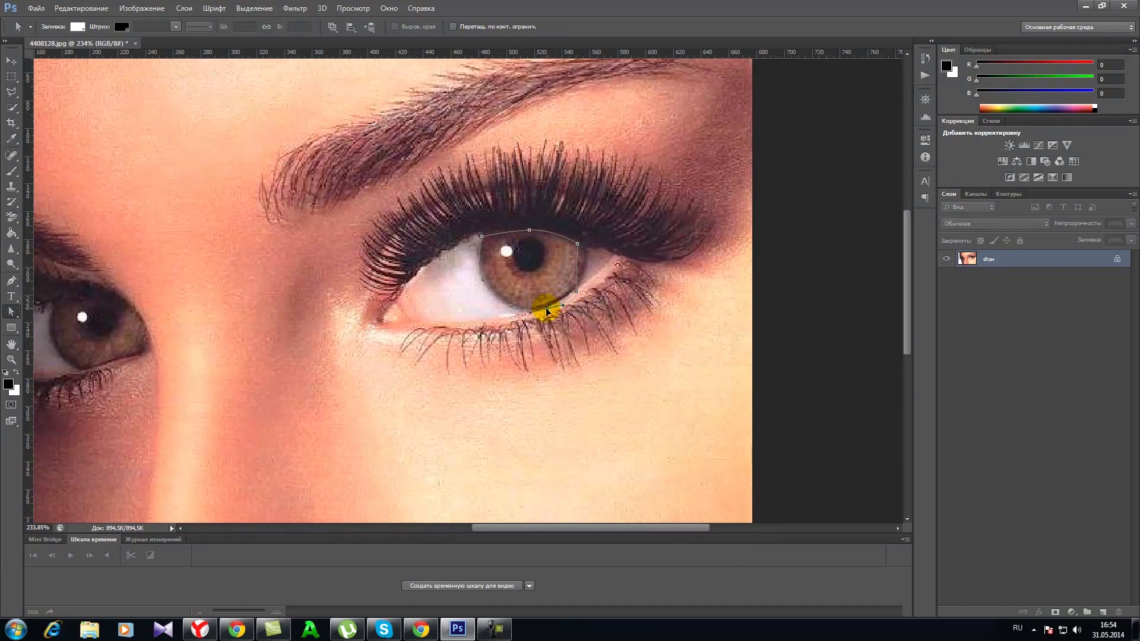
# Step: Push the path's right side out, delete the upper-left anchor and refine anchors along the rim
pyautogui.click(578, 244)
pyautogui.rightClick(578, 244)
pyautogui.click(591, 250)
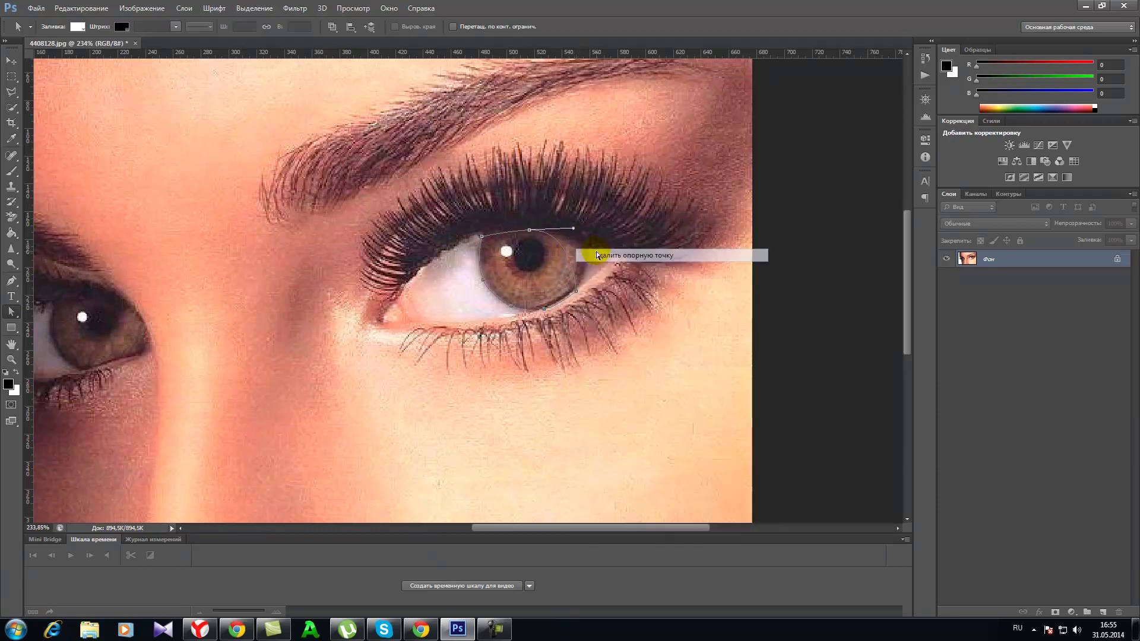
pyautogui.rightClick(566, 253)
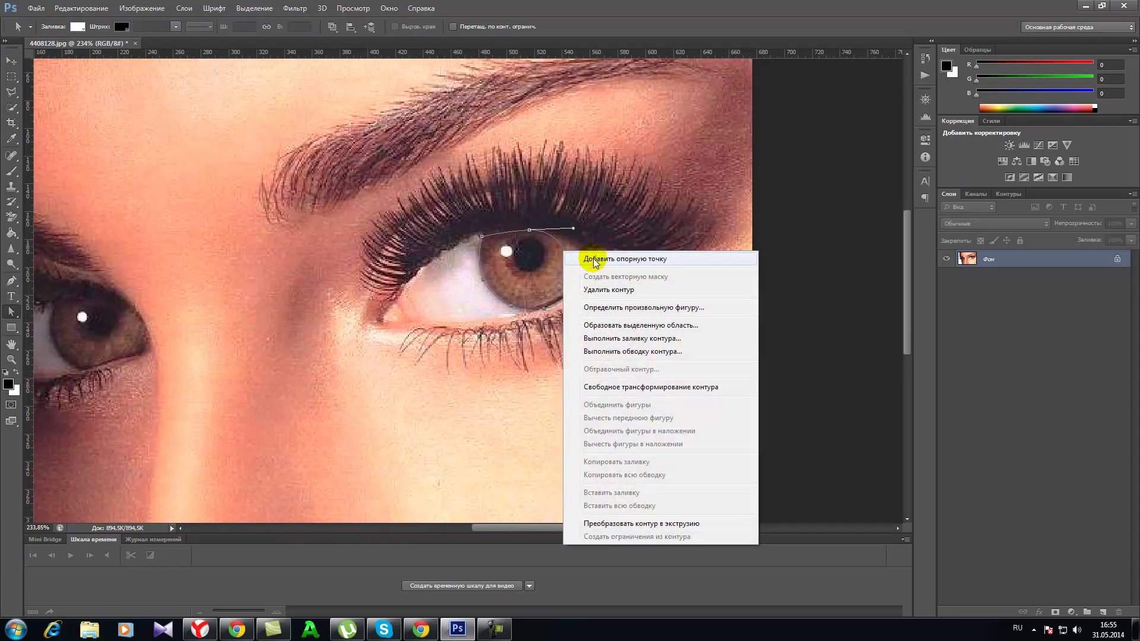
pyautogui.click(595, 260)
pyautogui.moveTo(565, 253); pyautogui.dragTo(581, 245)
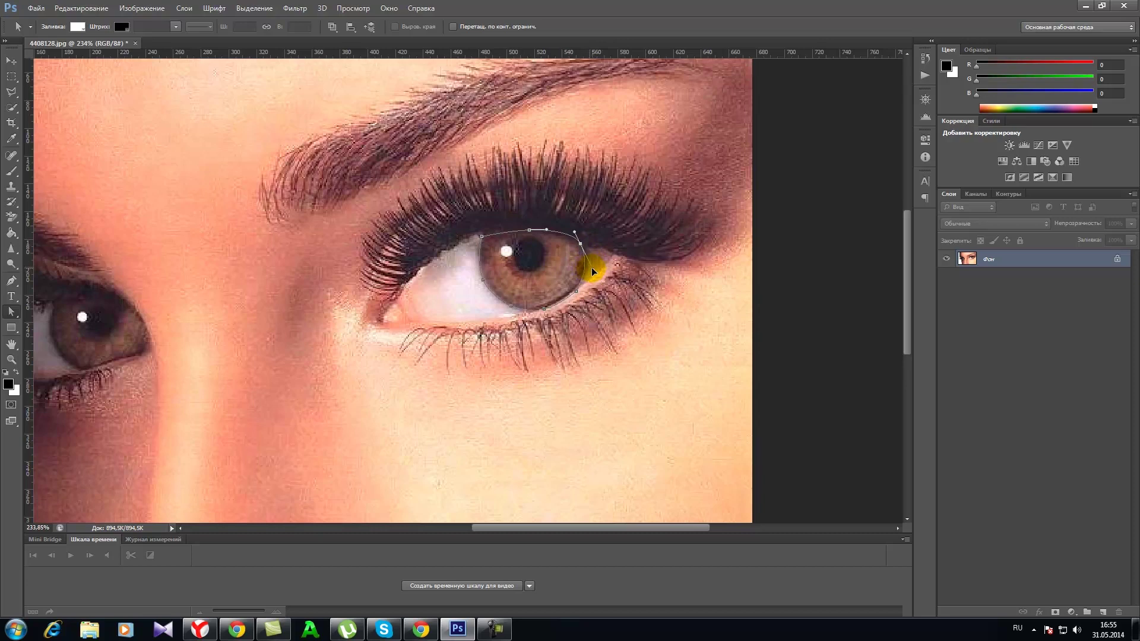
pyautogui.rightClick(482, 237)
pyautogui.click(516, 246)
pyautogui.moveTo(493, 225); pyautogui.dragTo(507, 230)
pyautogui.click(576, 295)
pyautogui.moveTo(576, 295); pyautogui.dragTo(574, 292)
# Step: Convert the iris path into an active selection
pyautogui.rightClick(520, 272)
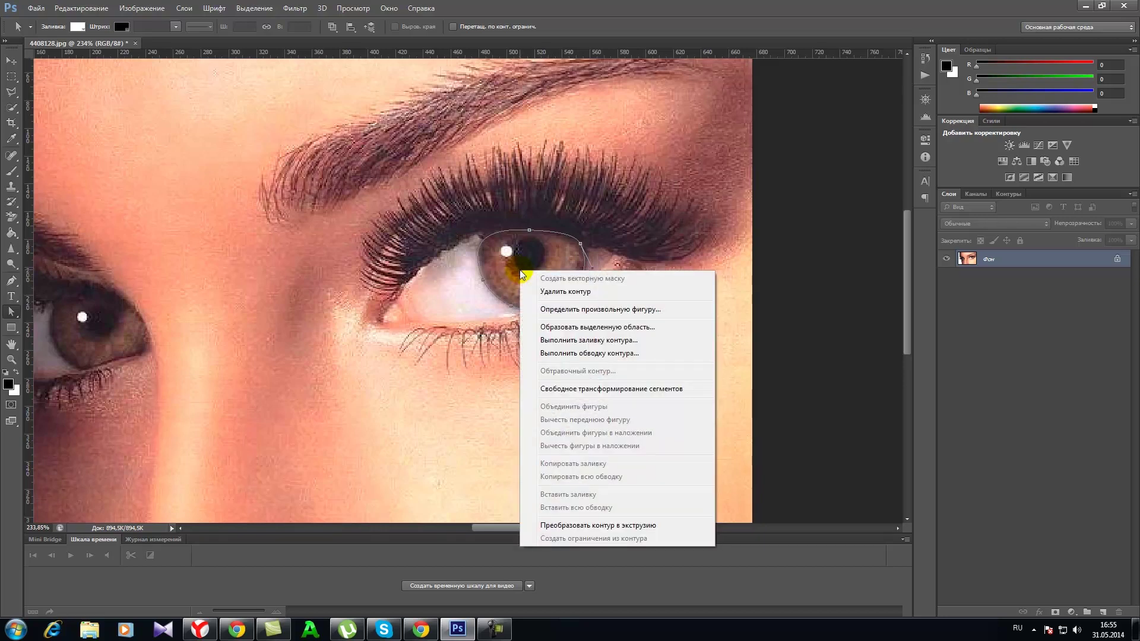
pyautogui.click(579, 327)
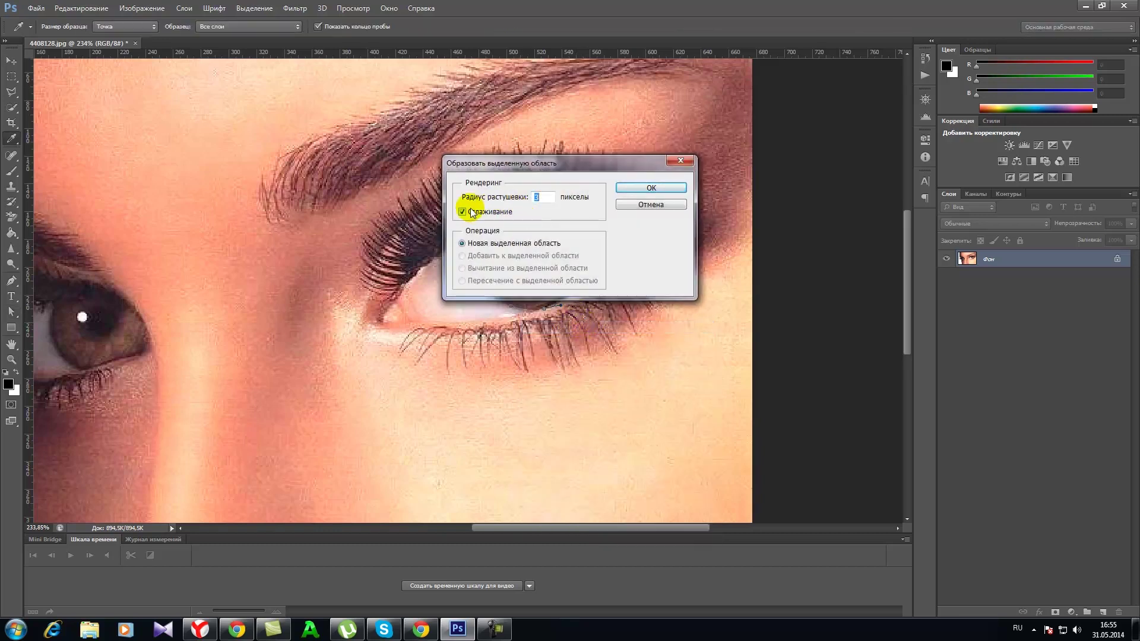
pyautogui.click(633, 189)
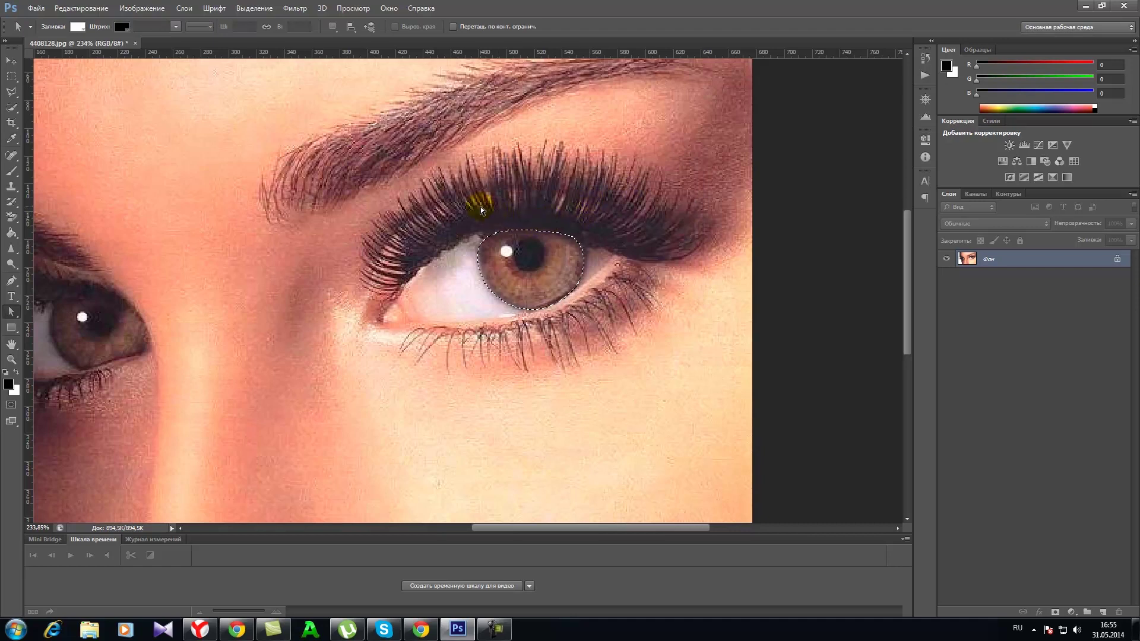
# Step: Save the iris selection as a new channel named 'глаза'
pyautogui.click(258, 9)
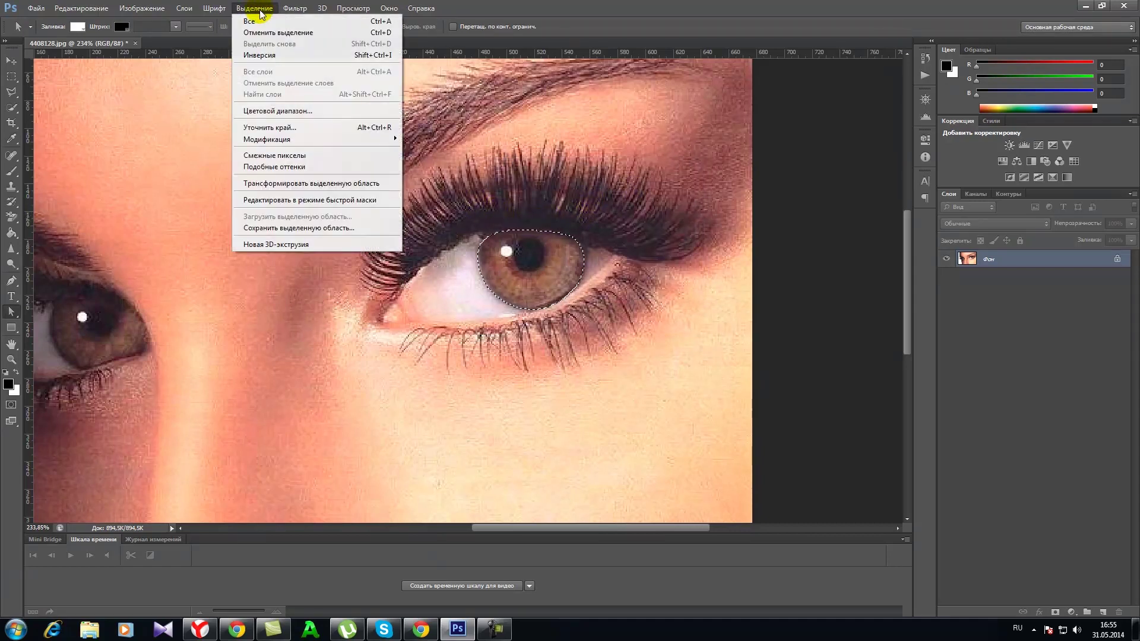
pyautogui.click(305, 229)
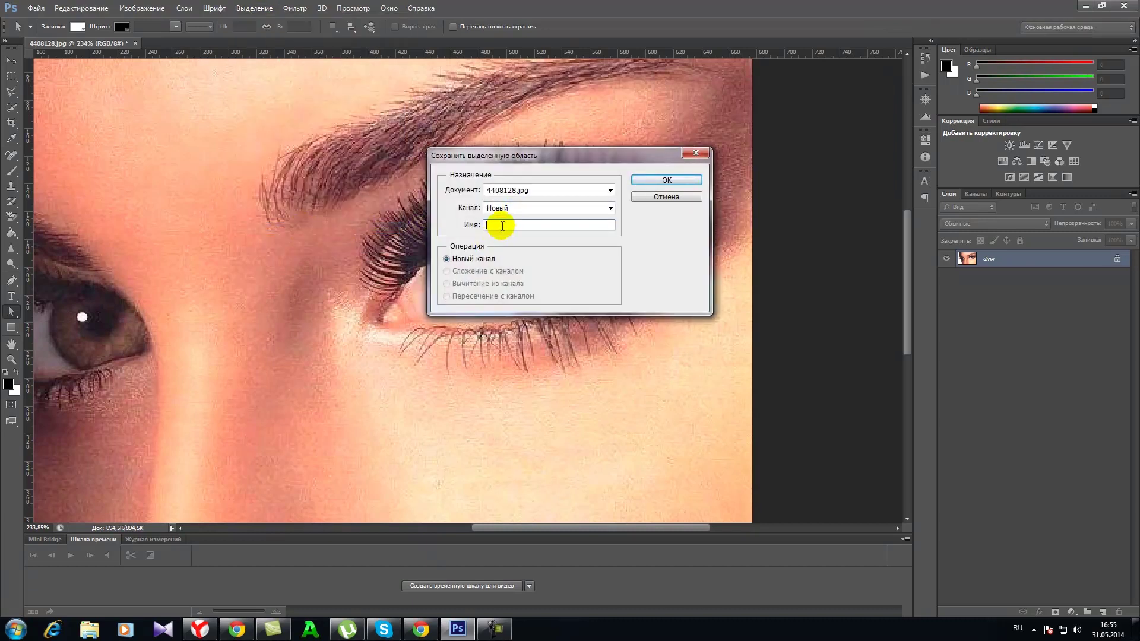
pyautogui.write('глаза')
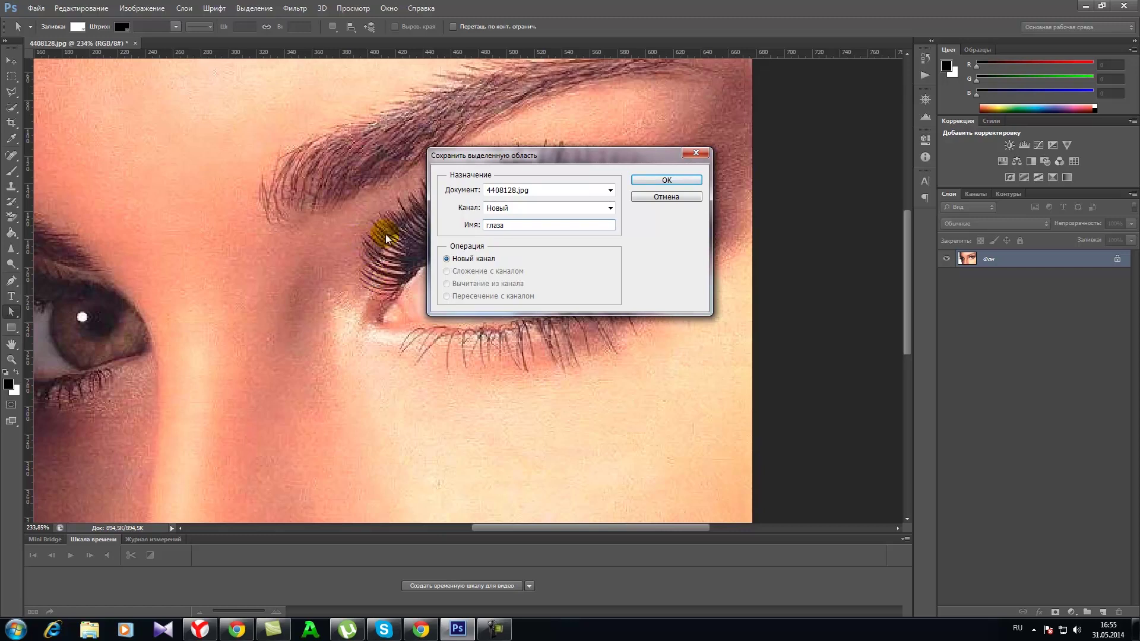
pyautogui.click(666, 179)
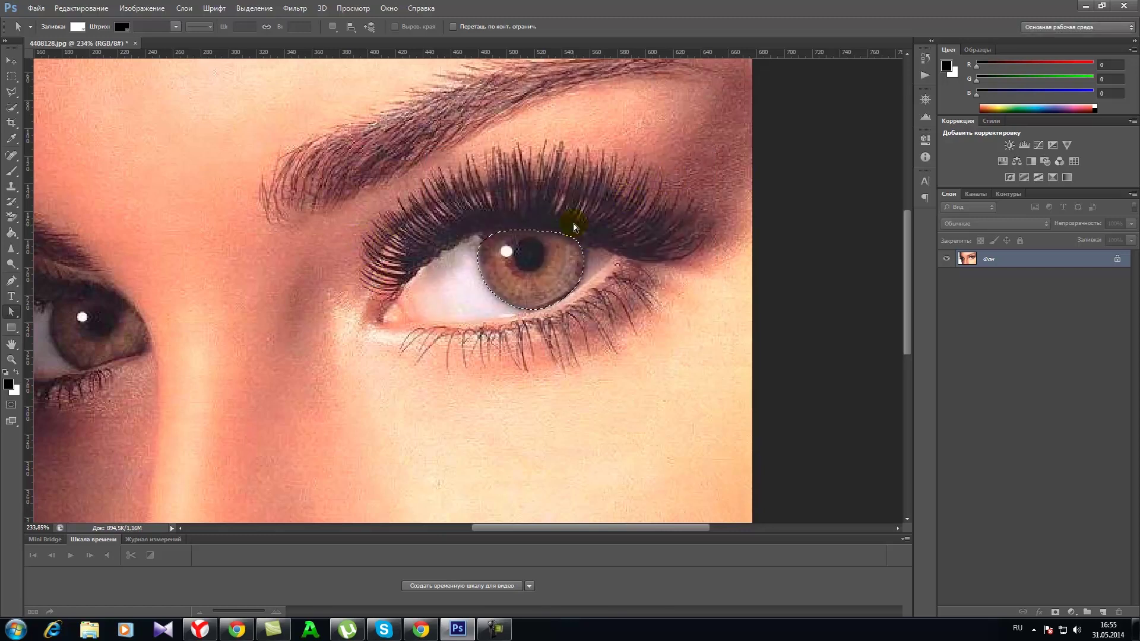
# Step: Apply a Color Balance adjustment shifting the selected iris toward blue and magenta
pyautogui.click(145, 8)
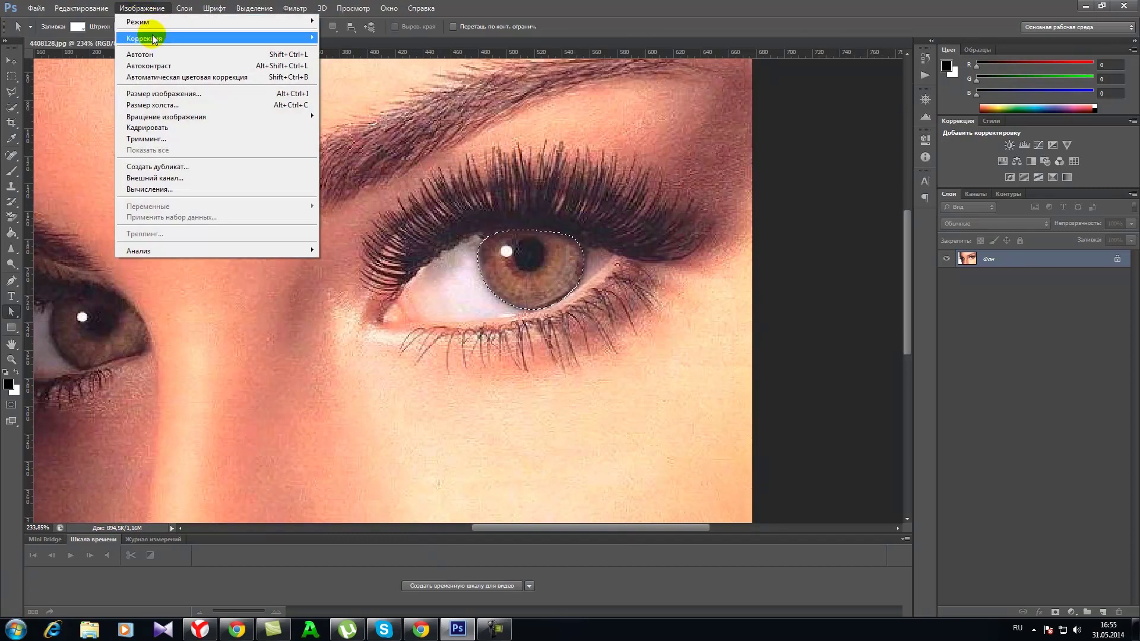
pyautogui.moveTo(143, 38)
pyautogui.click(360, 117)
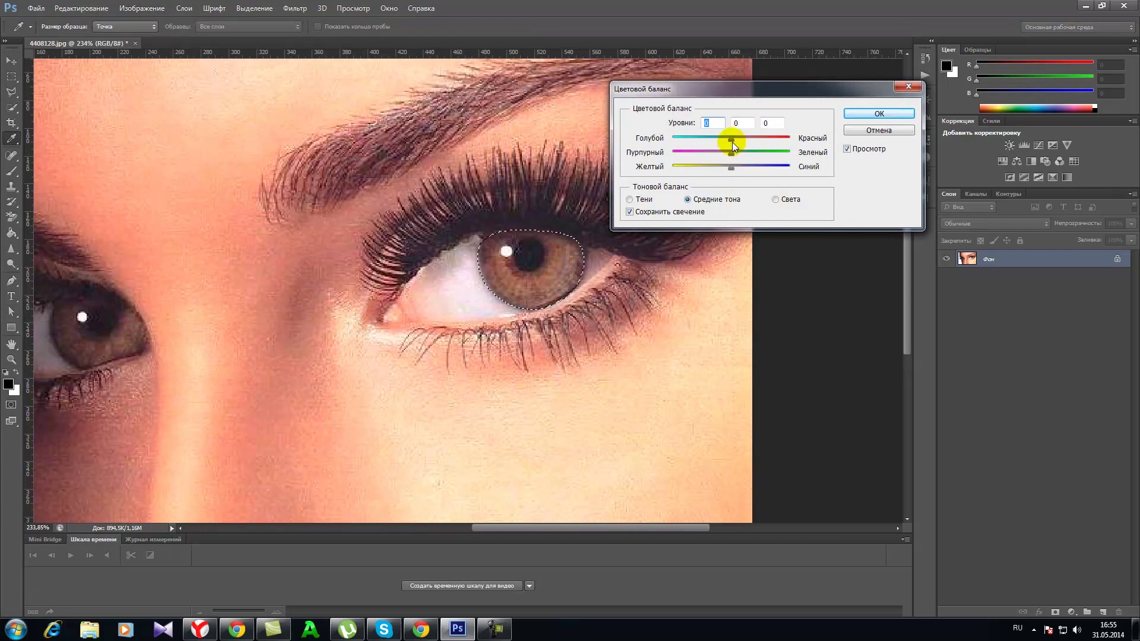
pyautogui.moveTo(732, 168); pyautogui.dragTo(745, 169)
pyautogui.moveTo(731, 154); pyautogui.dragTo(725, 155)
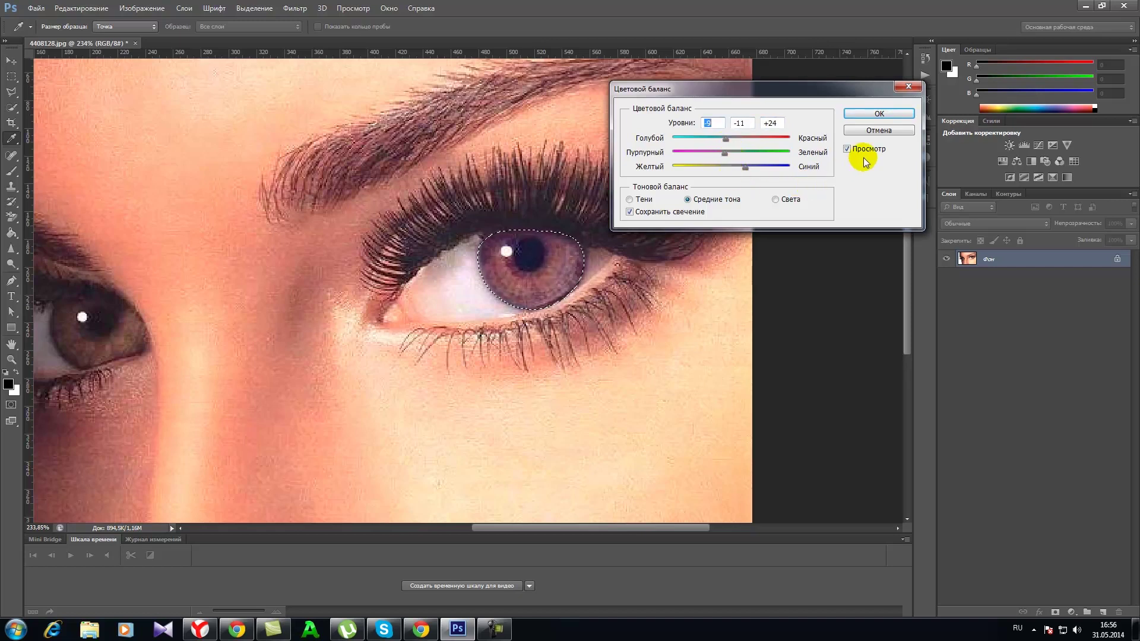
pyautogui.click(847, 149)
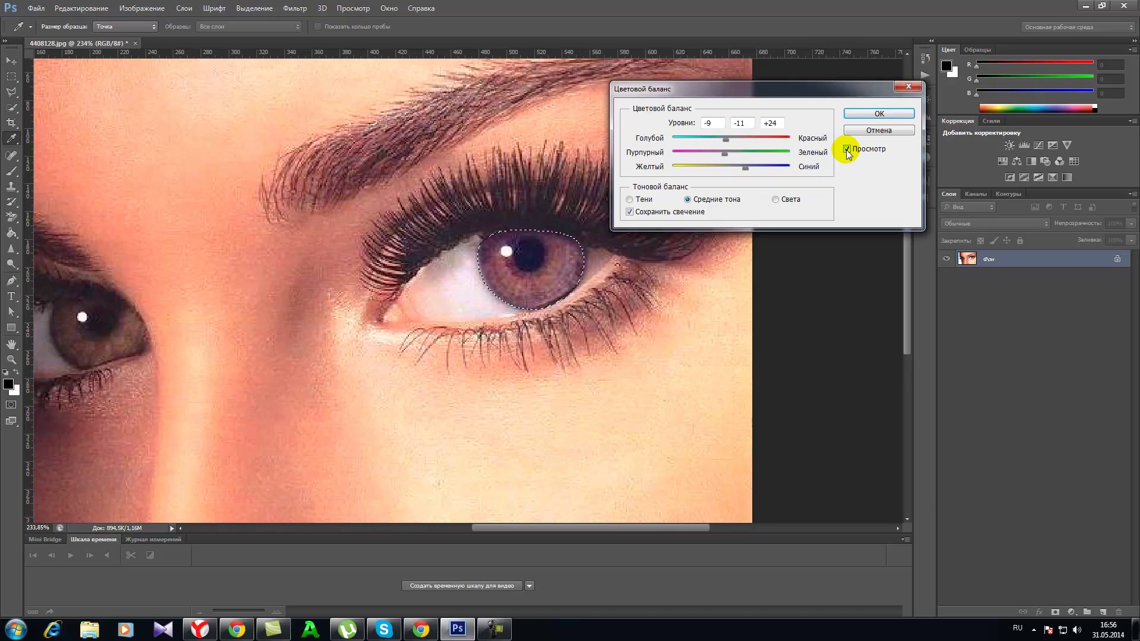
pyautogui.moveTo(729, 157)
pyautogui.mouseDown()
pyautogui.moveTo(747, 154)
pyautogui.moveTo(724, 153)
pyautogui.mouseUp()
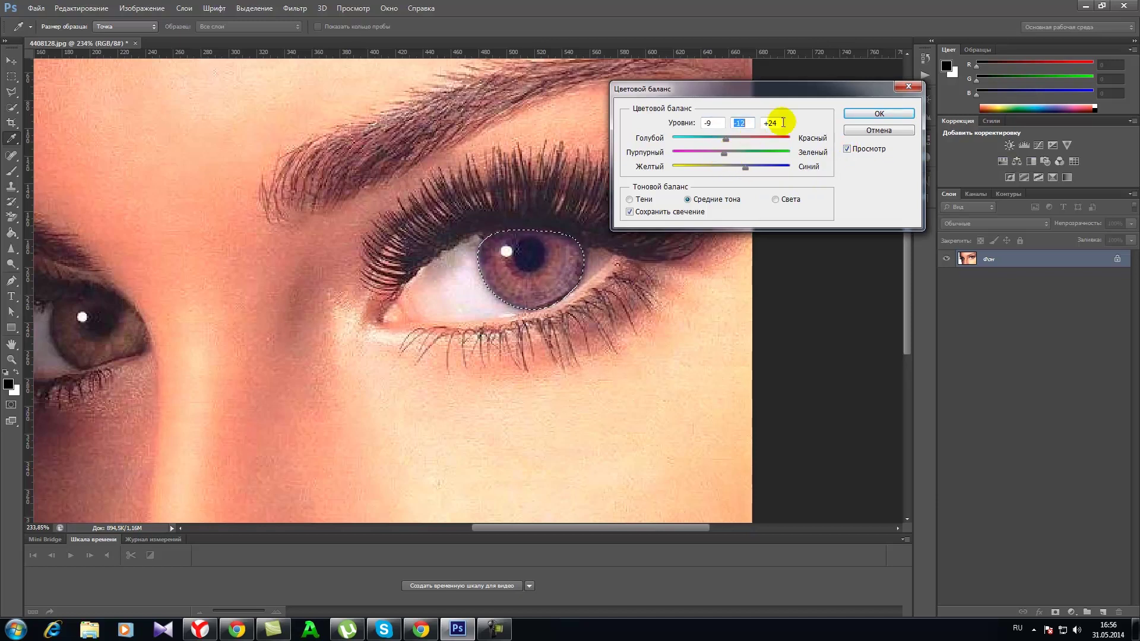
pyautogui.click(860, 113)
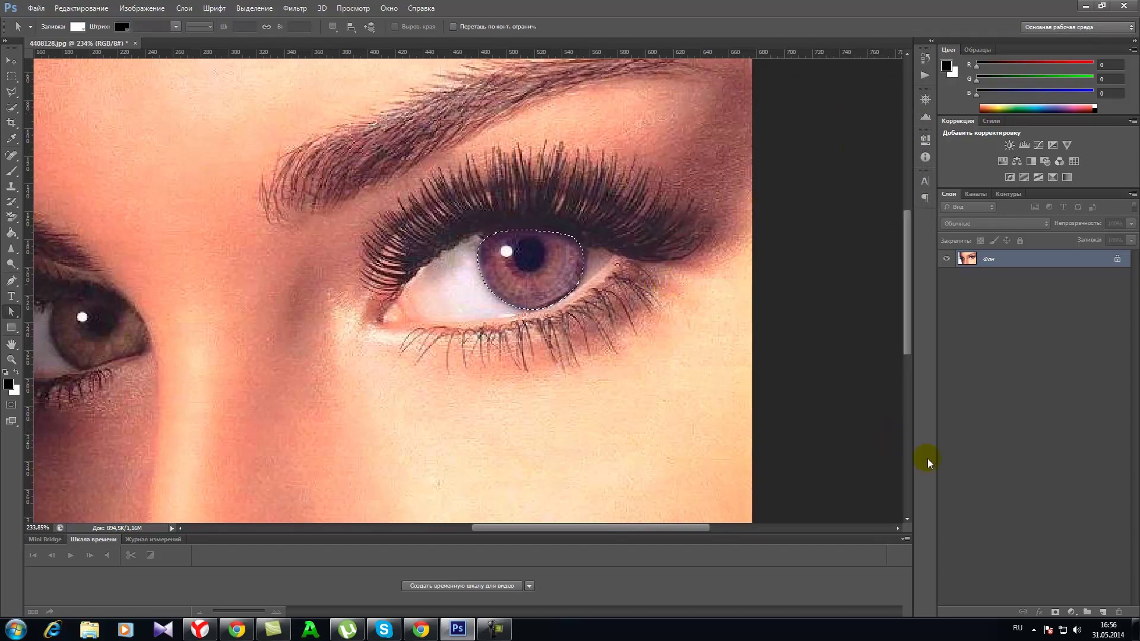
# Step: Add a Levels adjustment layer with input black 19 and input white 229
pyautogui.click(1071, 612)
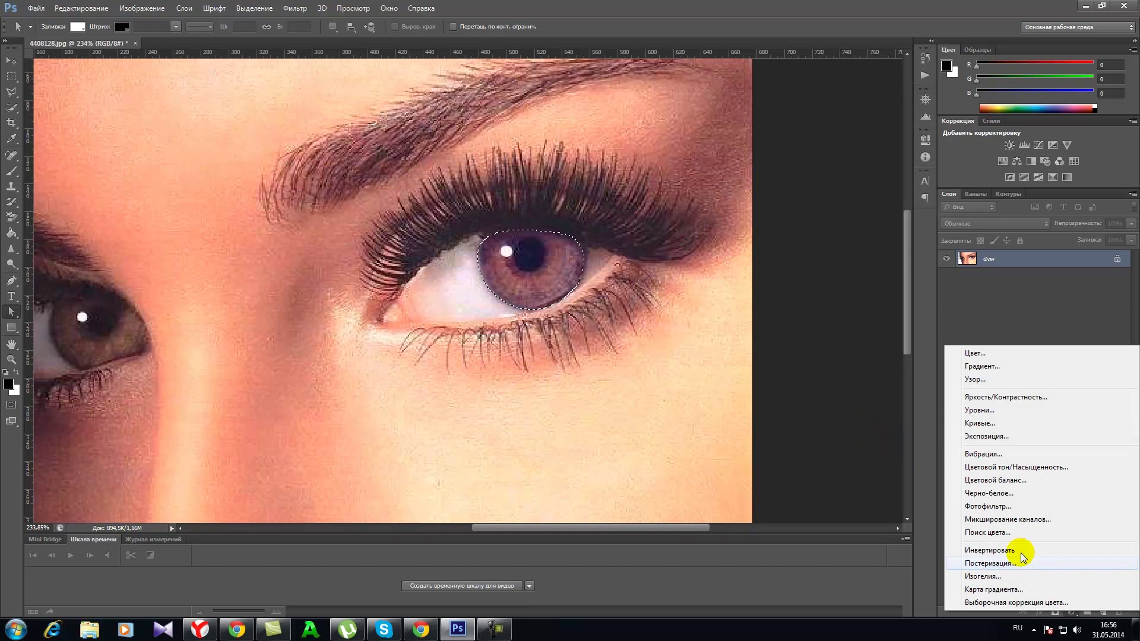
pyautogui.click(980, 409)
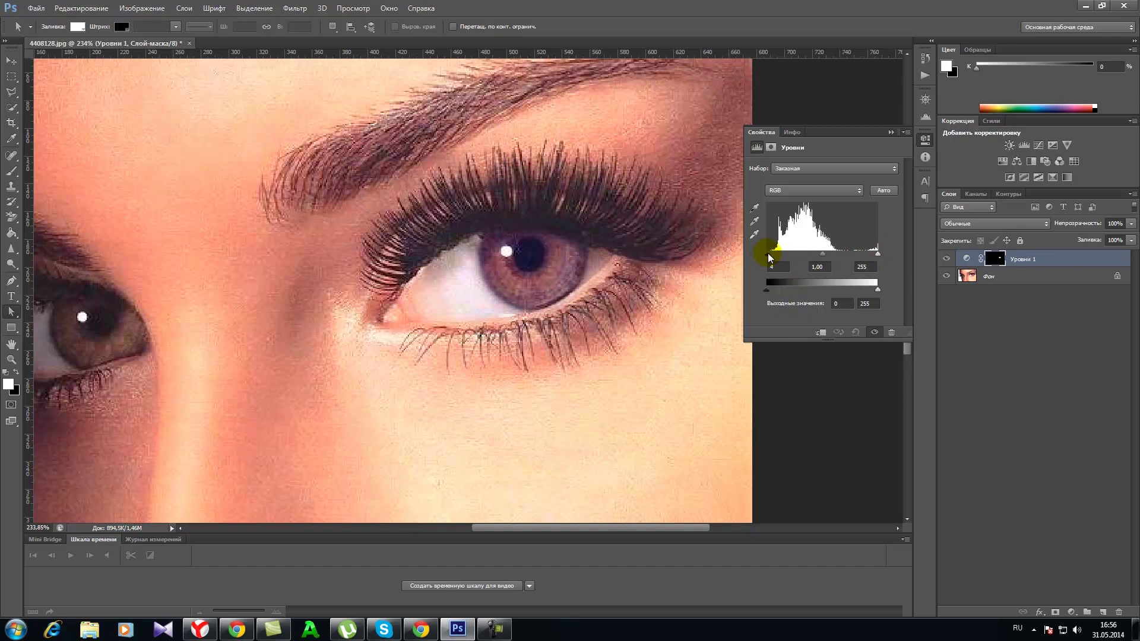
pyautogui.moveTo(767, 256); pyautogui.dragTo(774, 256)
pyautogui.moveTo(877, 256); pyautogui.dragTo(867, 257)
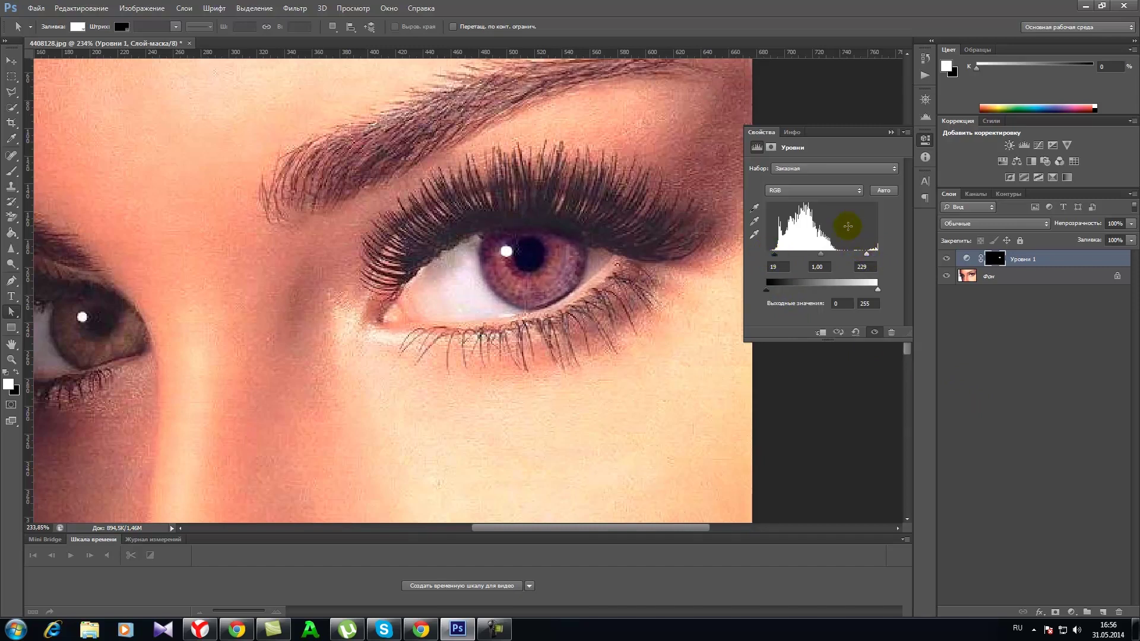
pyautogui.click(891, 132)
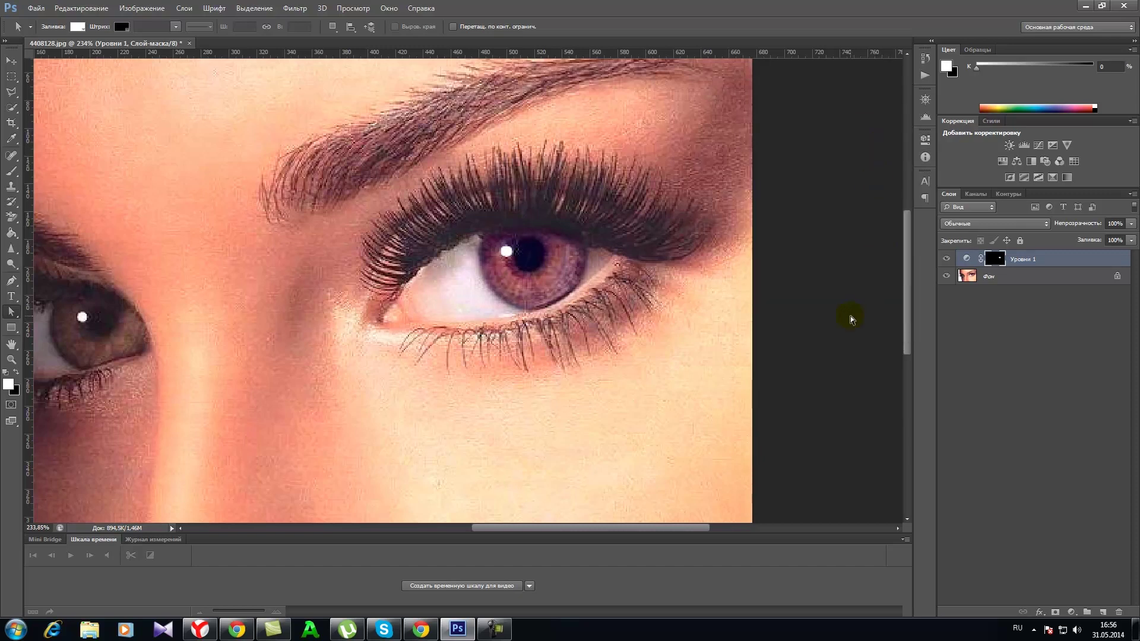
# Step: Add a Curves adjustment layer with its default curve above the Levels layer
pyautogui.click(1070, 613)
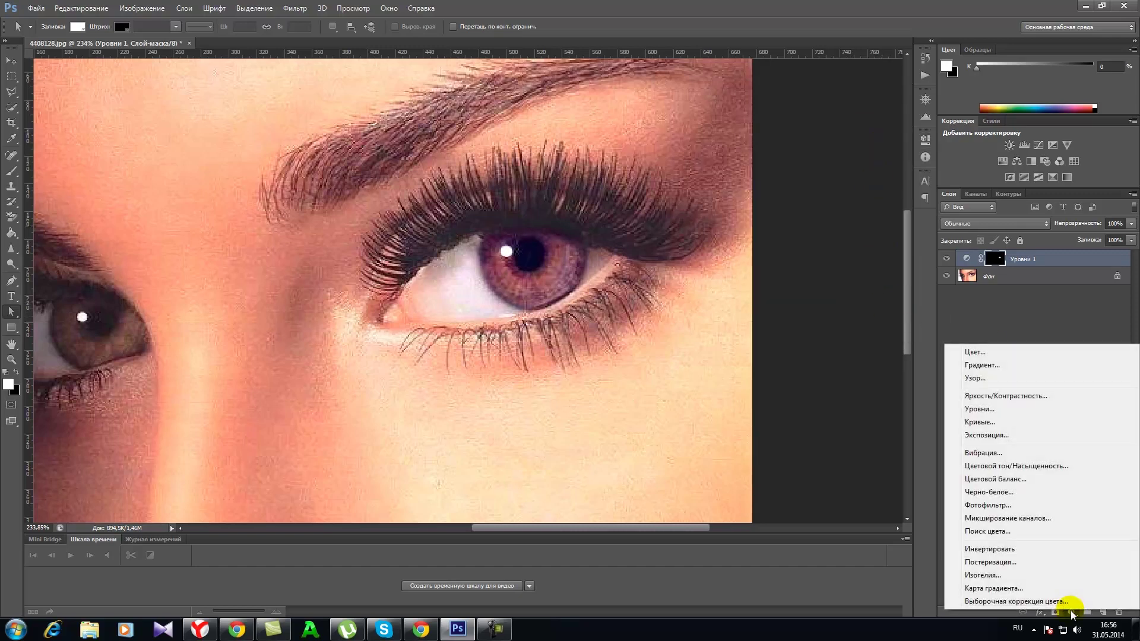
pyautogui.click(983, 427)
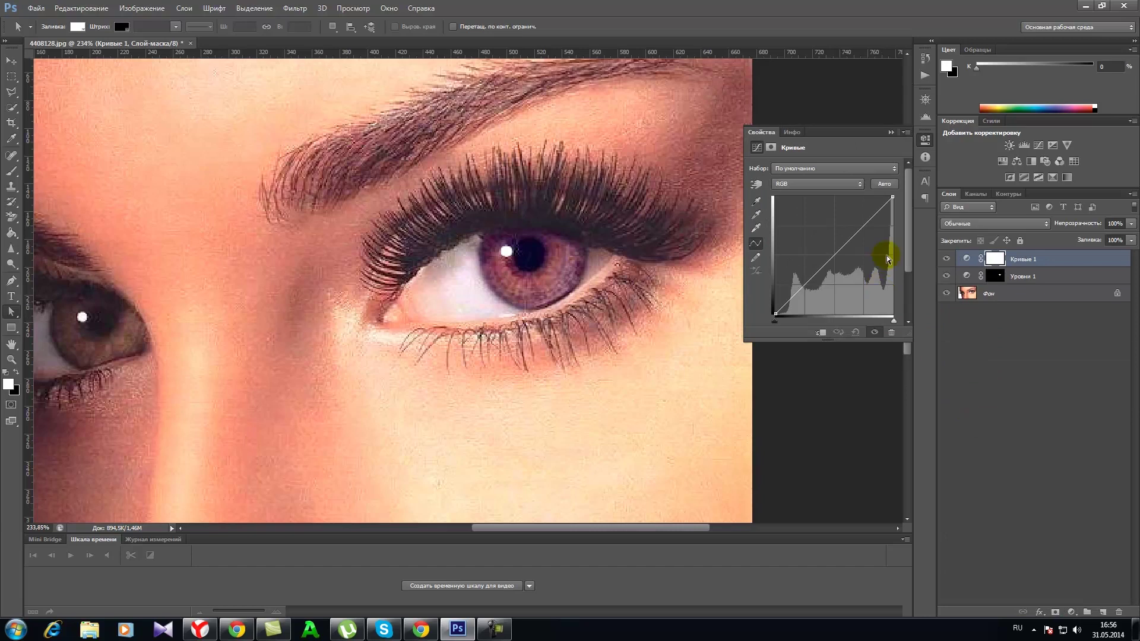
pyautogui.click(889, 132)
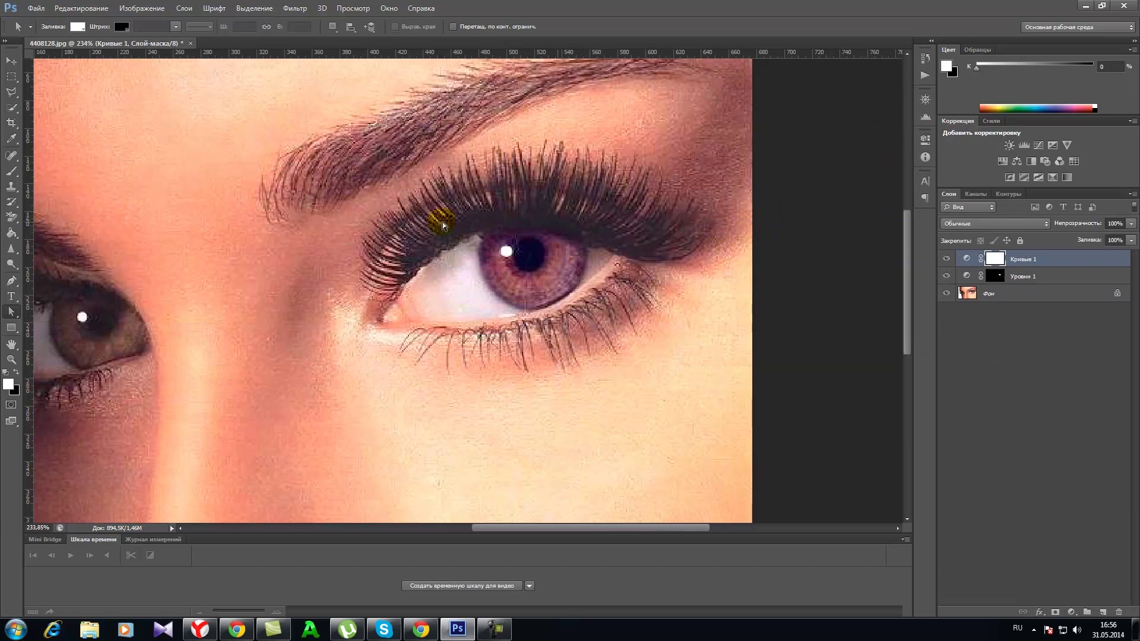
# Step: Select the Paint Bucket tool with black as the foreground colour
pyautogui.click(11, 234)
pyautogui.rightClick(13, 236)
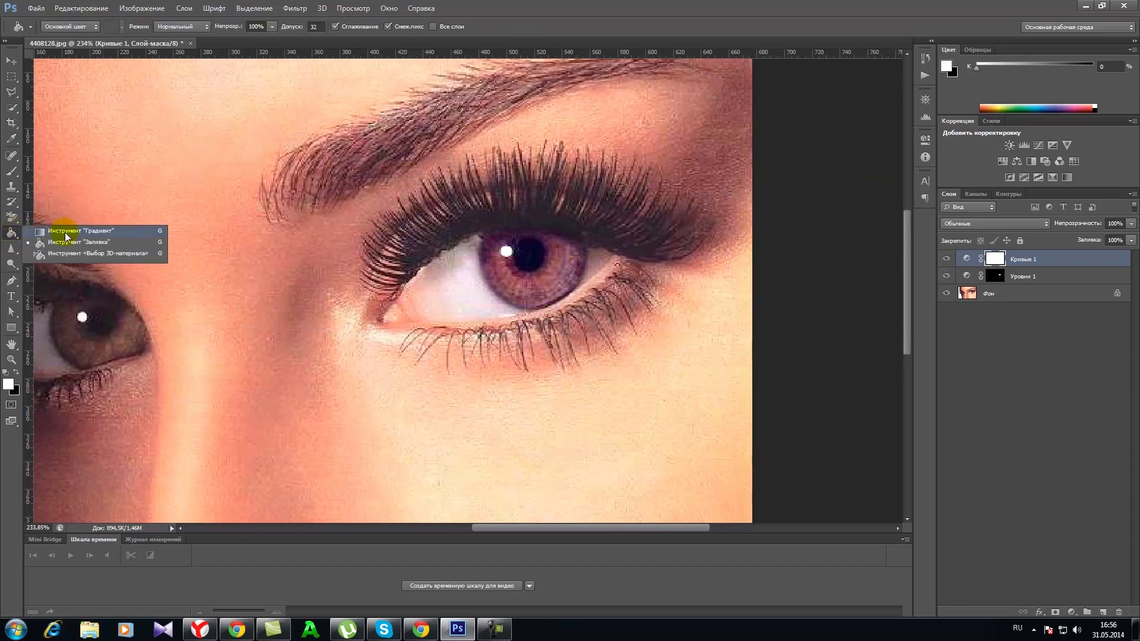
pyautogui.click(82, 243)
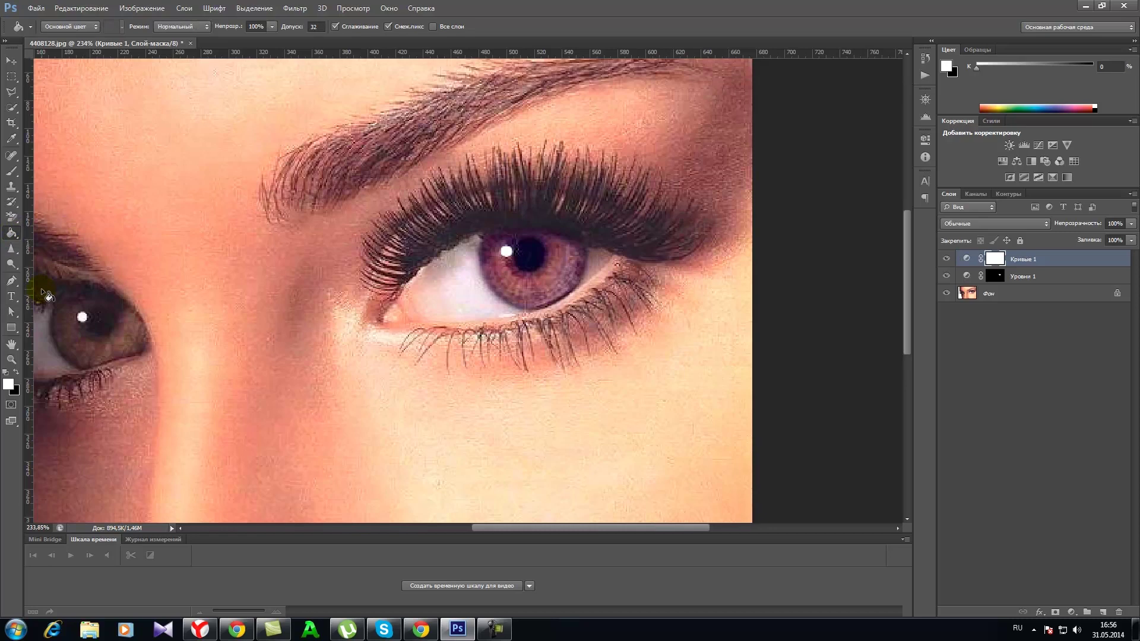
pyautogui.click(16, 372)
pyautogui.click(10, 386)
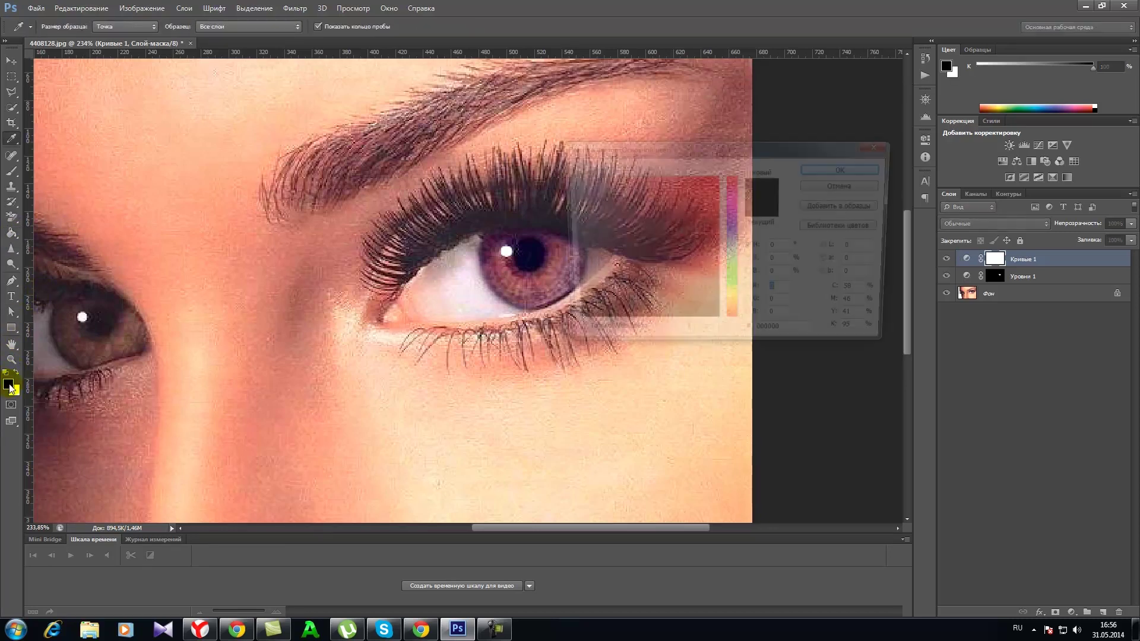
pyautogui.click(639, 236)
pyautogui.click(567, 326)
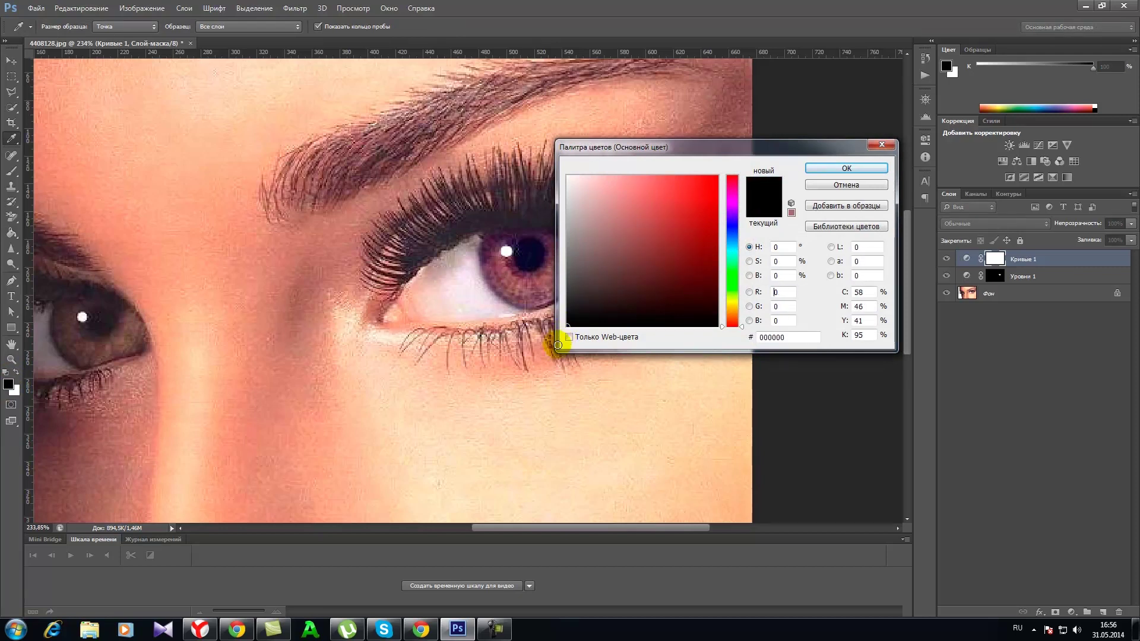
pyautogui.click(824, 168)
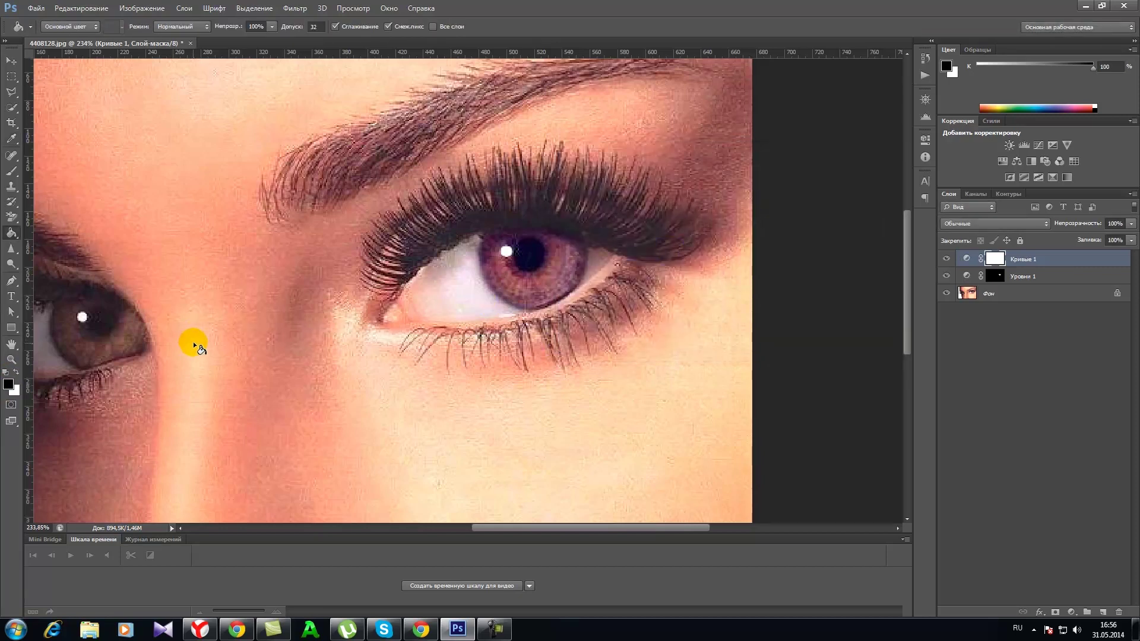
# Step: Fill the Curves 1 mask with black and switch to a white brush
pyautogui.click(547, 261)
pyautogui.click(16, 372)
pyautogui.click(12, 173)
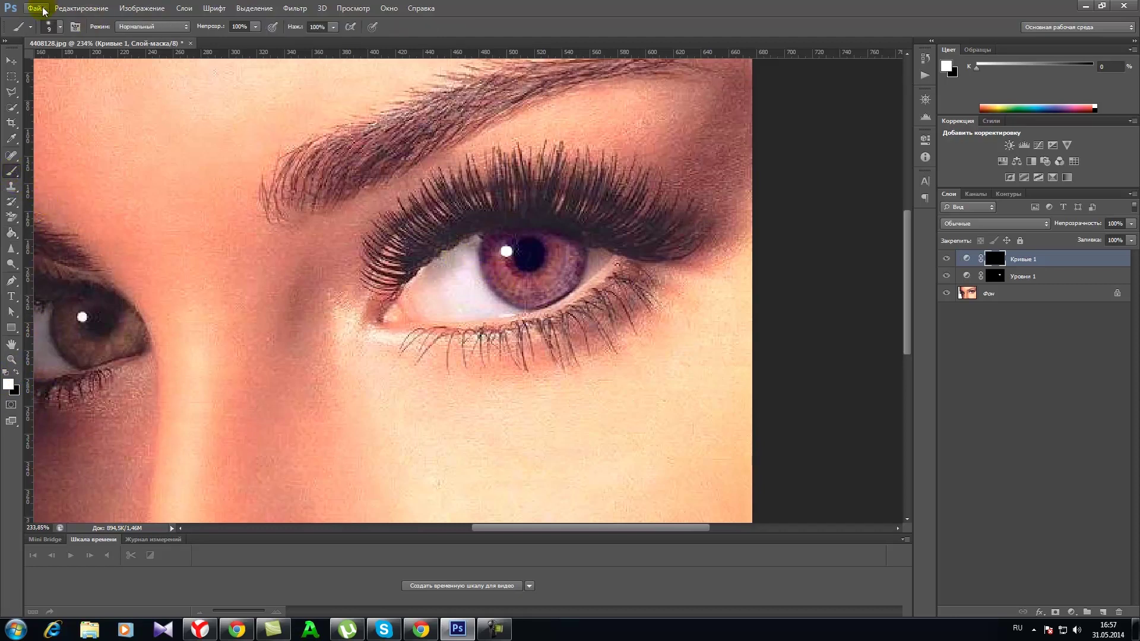
# Step: Set the brush to 12 px size with 0% hardness
pyautogui.click(60, 26)
pyautogui.moveTo(24, 63); pyautogui.dragTo(26, 63)
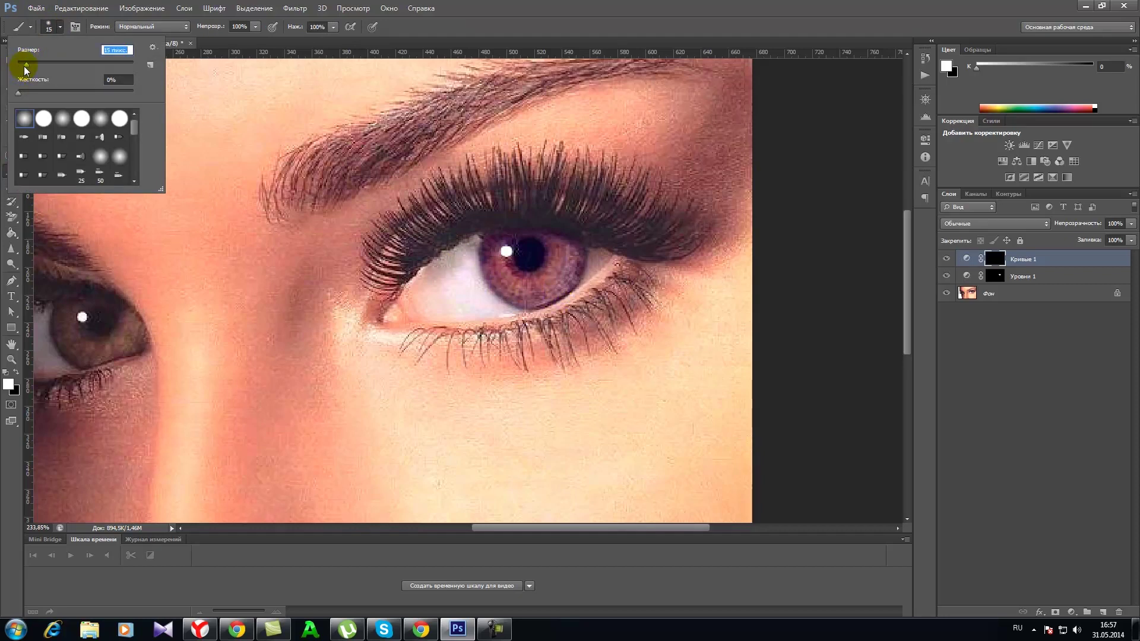
pyautogui.moveTo(25, 67); pyautogui.dragTo(24, 64)
pyautogui.moveTo(503, 275); pyautogui.dragTo(498, 274)
pyautogui.moveTo(20, 98); pyautogui.dragTo(2, 95)
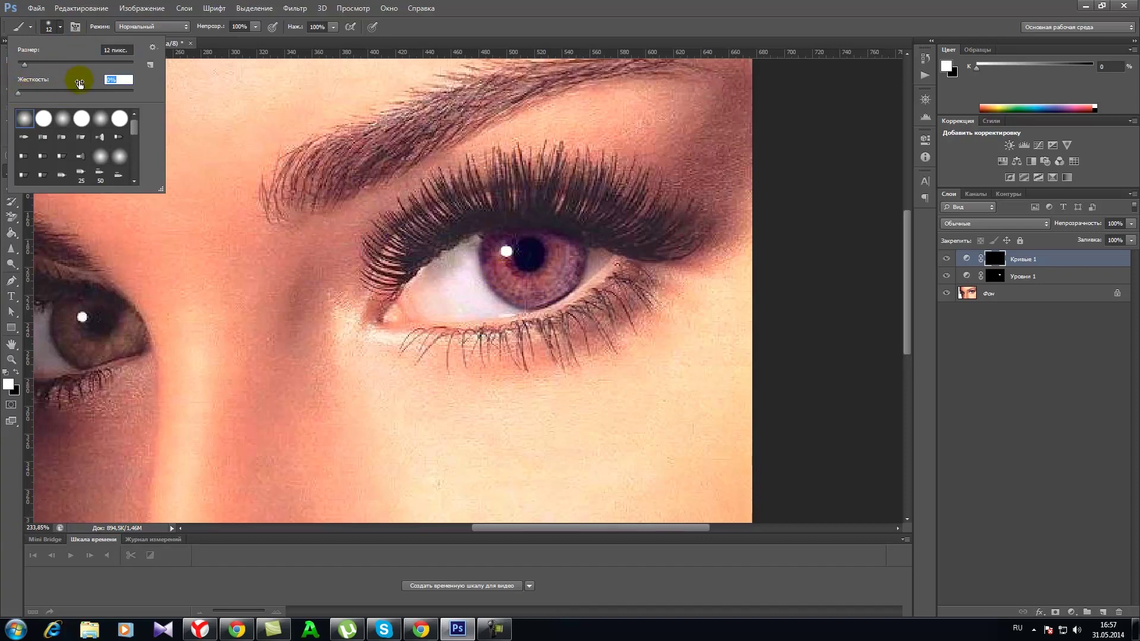
# Step: Paint the iris into the Curves 1 mask, shrinking the brush to 10 px for the upper edge
pyautogui.moveTo(466, 267); pyautogui.dragTo(494, 268)
pyautogui.moveTo(503, 269)
pyautogui.mouseDown()
pyautogui.moveTo(559, 270)
pyautogui.moveTo(541, 239)
pyautogui.moveTo(582, 278)
pyautogui.mouseUp()
pyautogui.rightClick(562, 249)
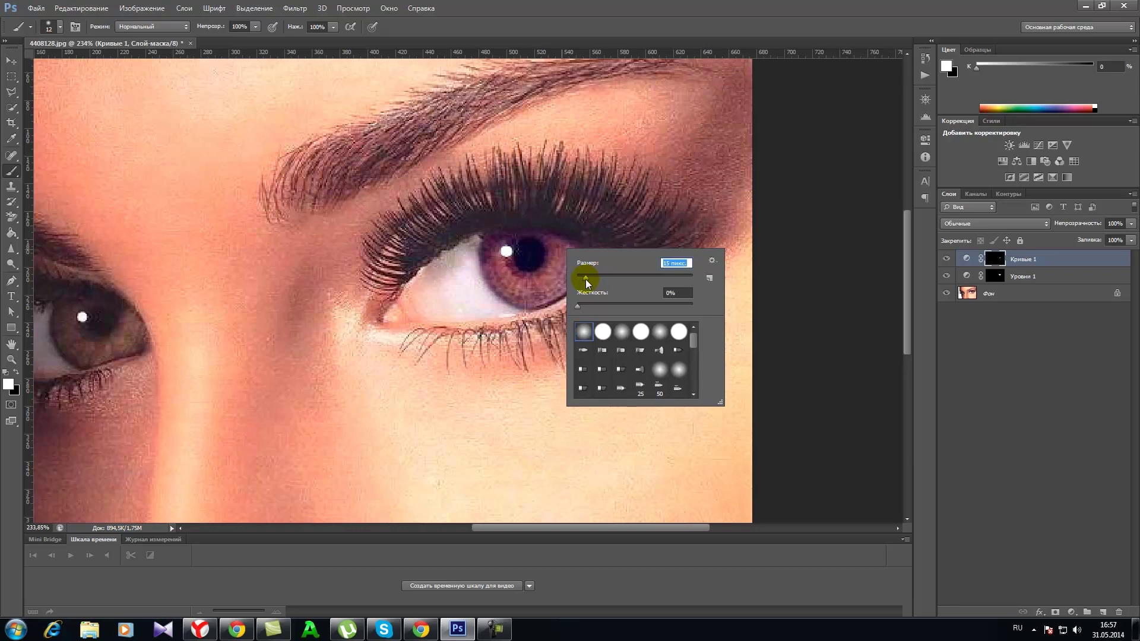
pyautogui.click(555, 247)
pyautogui.click(557, 245)
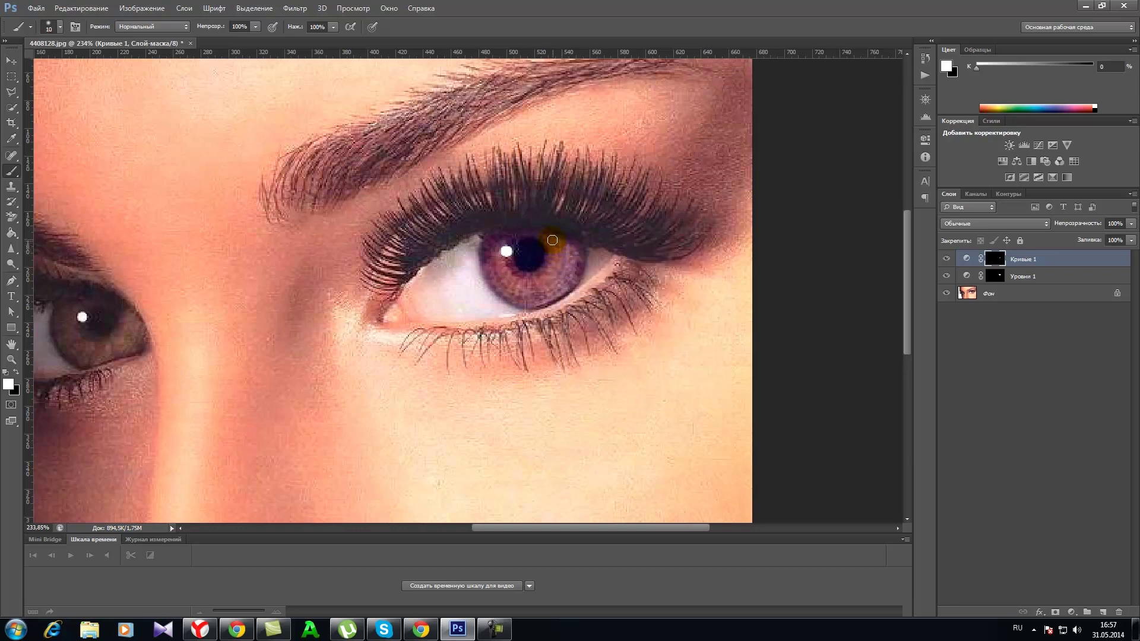
pyautogui.moveTo(524, 234)
pyautogui.mouseDown()
pyautogui.moveTo(506, 240)
pyautogui.moveTo(560, 272)
pyautogui.moveTo(549, 235)
pyautogui.moveTo(501, 247)
pyautogui.moveTo(506, 282)
pyautogui.moveTo(574, 286)
pyautogui.mouseUp()
# Step: Load the Curves 1 mask as a selection and add a Curves 2 layer with the RGB curve lifted
pyautogui.keyDown('ctrl'); pyautogui.click(1002, 265); pyautogui.keyUp('ctrl')
pyautogui.click(1074, 611)
pyautogui.click(972, 419)
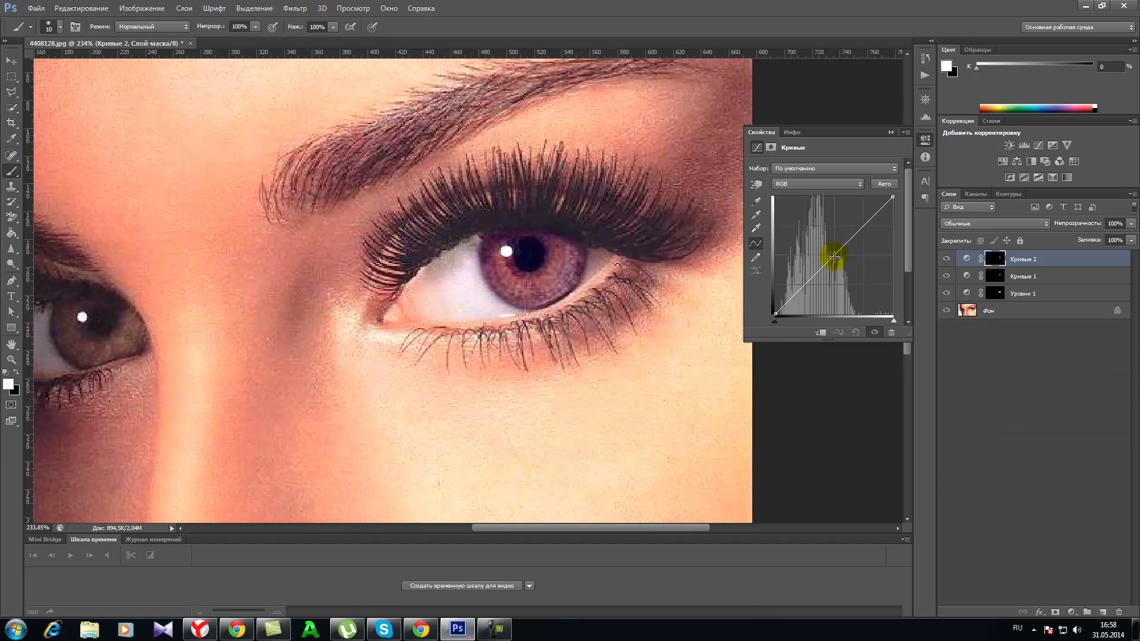
pyautogui.moveTo(834, 256); pyautogui.dragTo(820, 239)
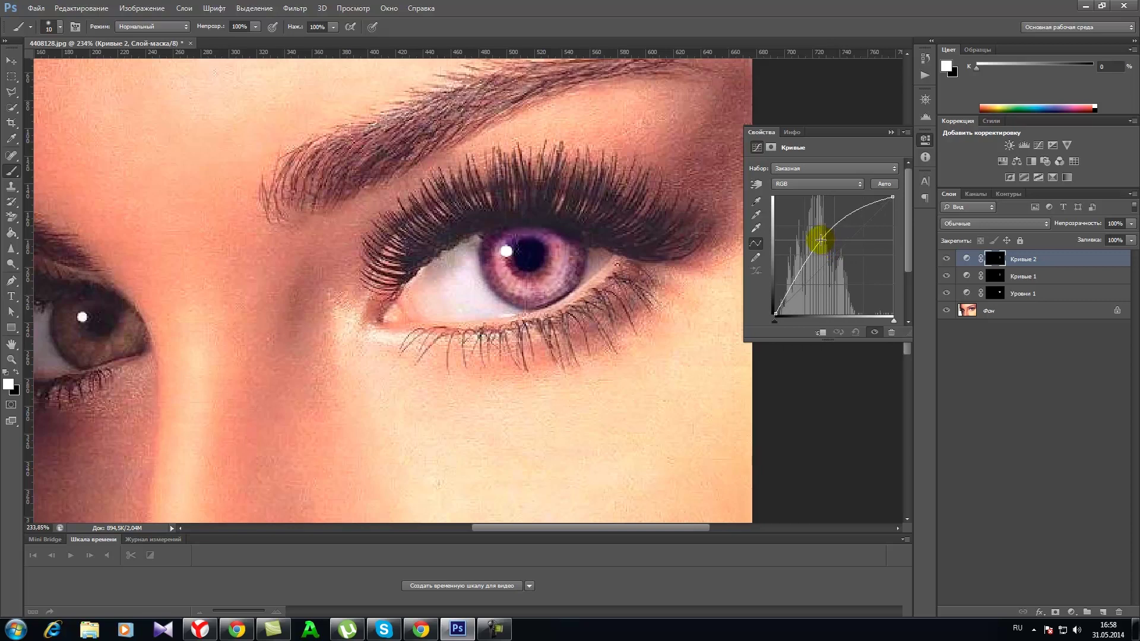
pyautogui.click(892, 133)
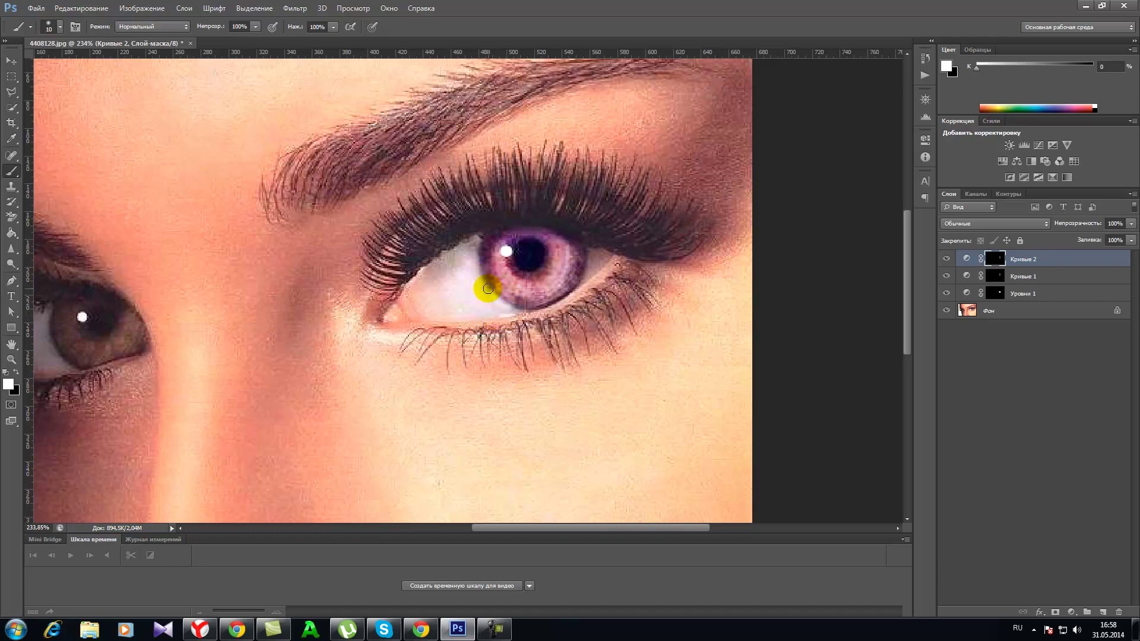
# Step: Paint black on the Curves 2 mask along the lower-left iris edge
pyautogui.click(16, 374)
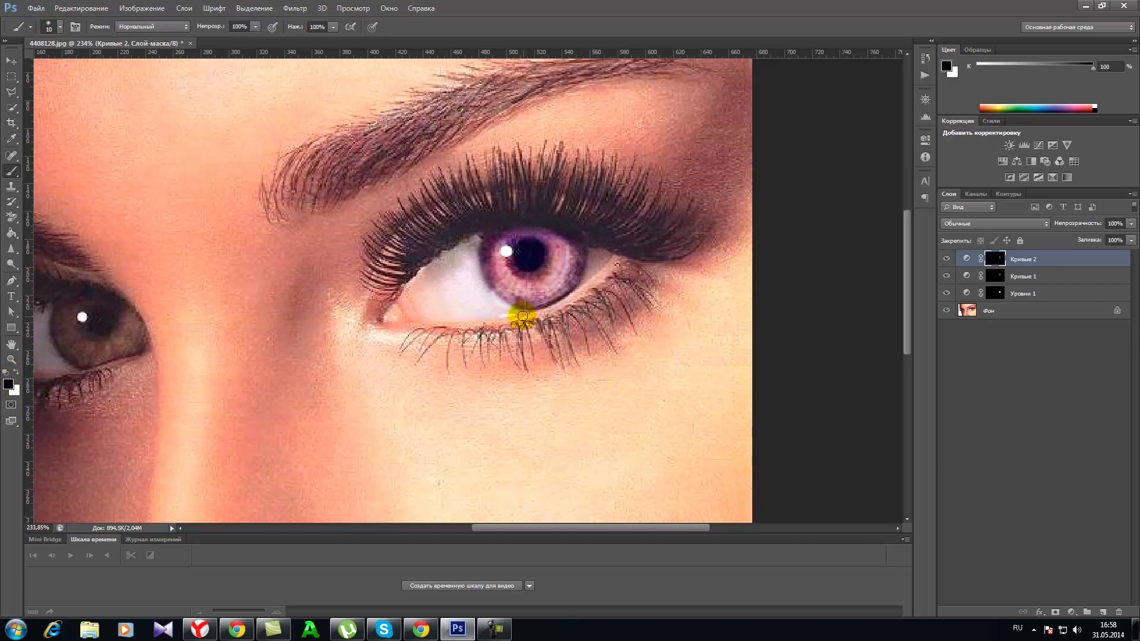
pyautogui.moveTo(503, 307)
pyautogui.mouseDown()
pyautogui.moveTo(479, 293)
pyautogui.moveTo(516, 308)
pyautogui.moveTo(485, 286)
pyautogui.moveTo(509, 300)
pyautogui.moveTo(501, 285)
pyautogui.moveTo(483, 285)
pyautogui.moveTo(508, 298)
pyautogui.mouseUp()
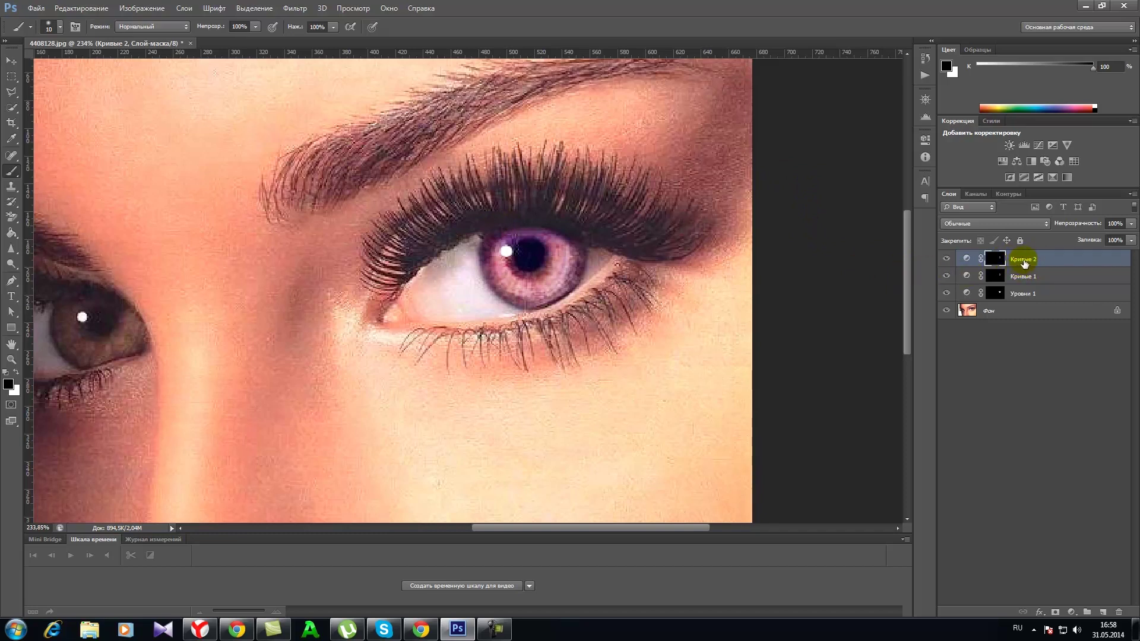
# Step: Set the Кривые 2 layer to Screen (Экран) blend mode at about 58% opacity
pyautogui.click(1009, 223)
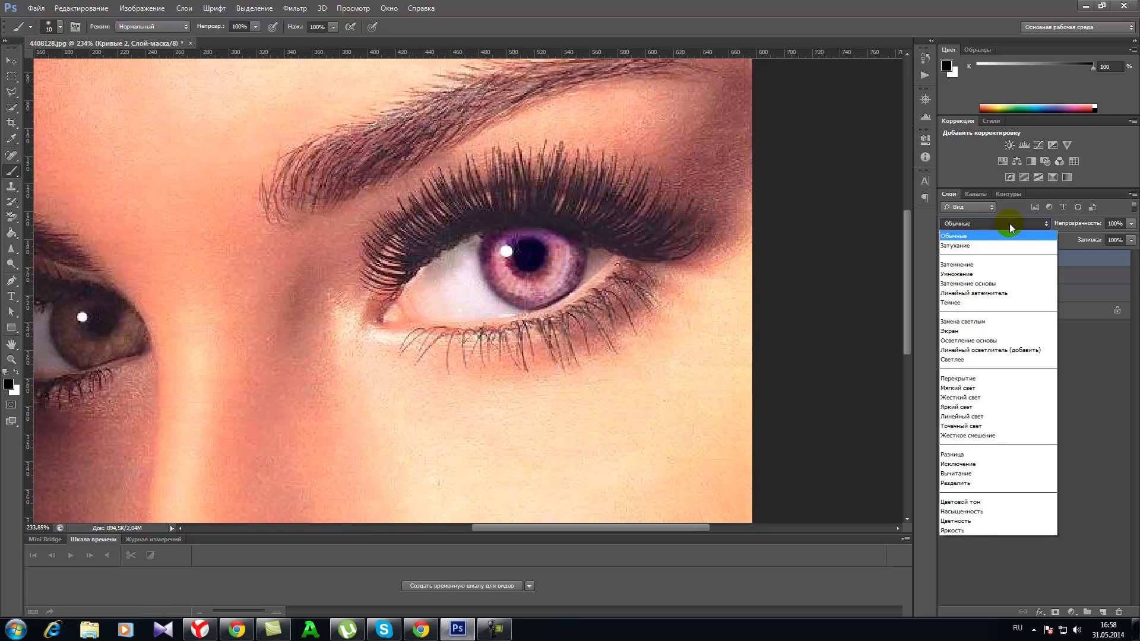
pyautogui.click(959, 331)
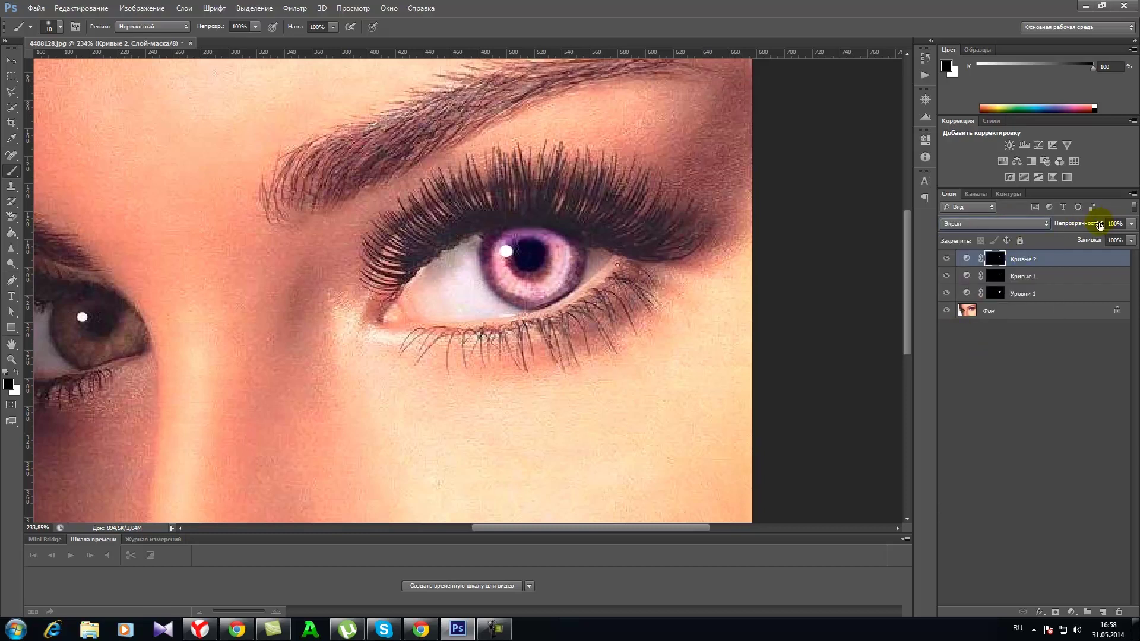
pyautogui.click(1130, 223)
pyautogui.moveTo(1120, 239); pyautogui.dragTo(1113, 240)
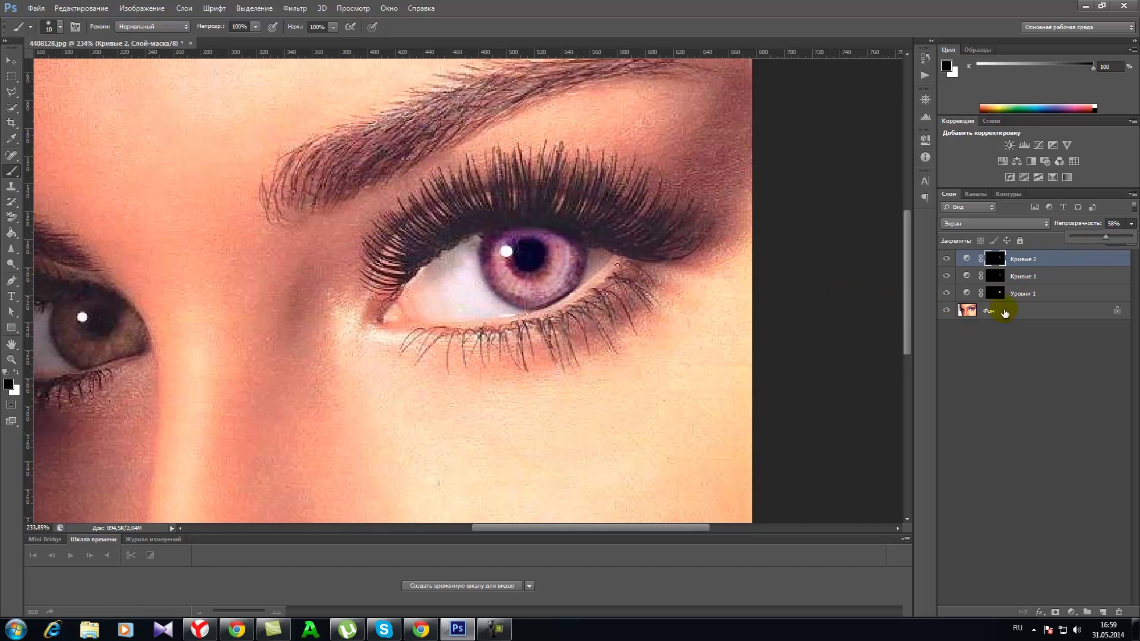
# Step: On the Фон layer, load the saved 'глаза' channel as the active selection
pyautogui.click(972, 310)
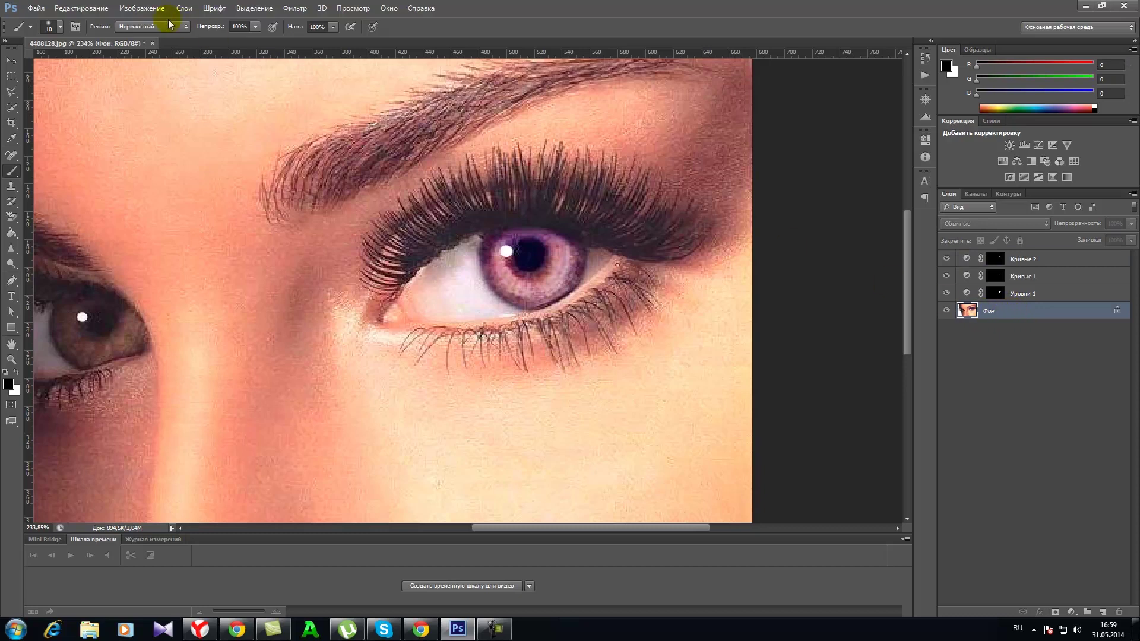
pyautogui.click(255, 8)
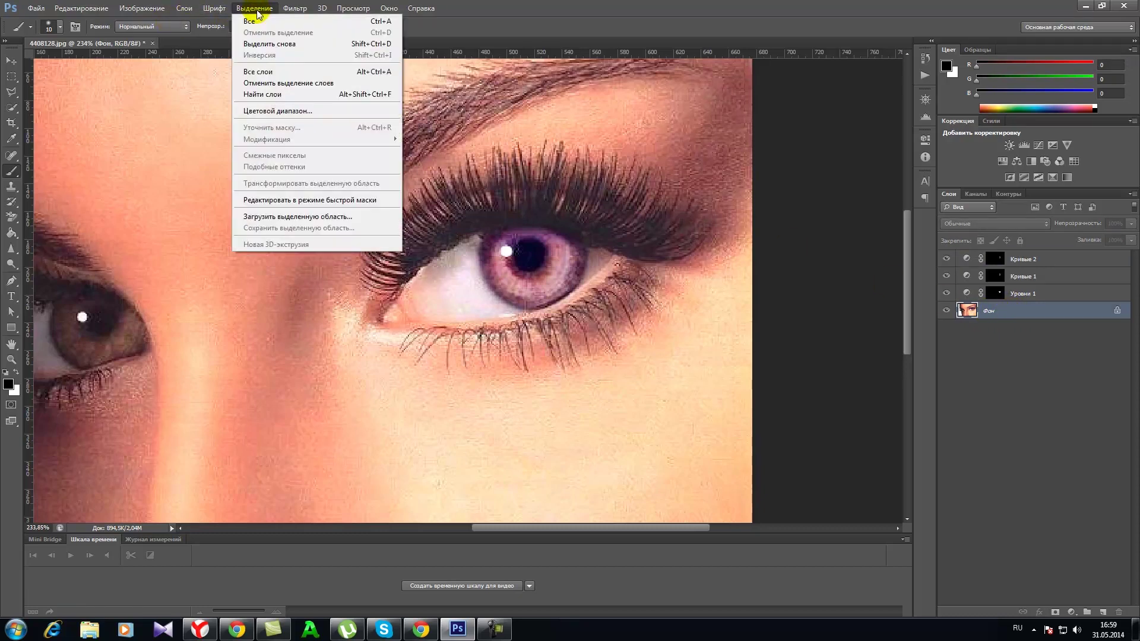
pyautogui.click(307, 218)
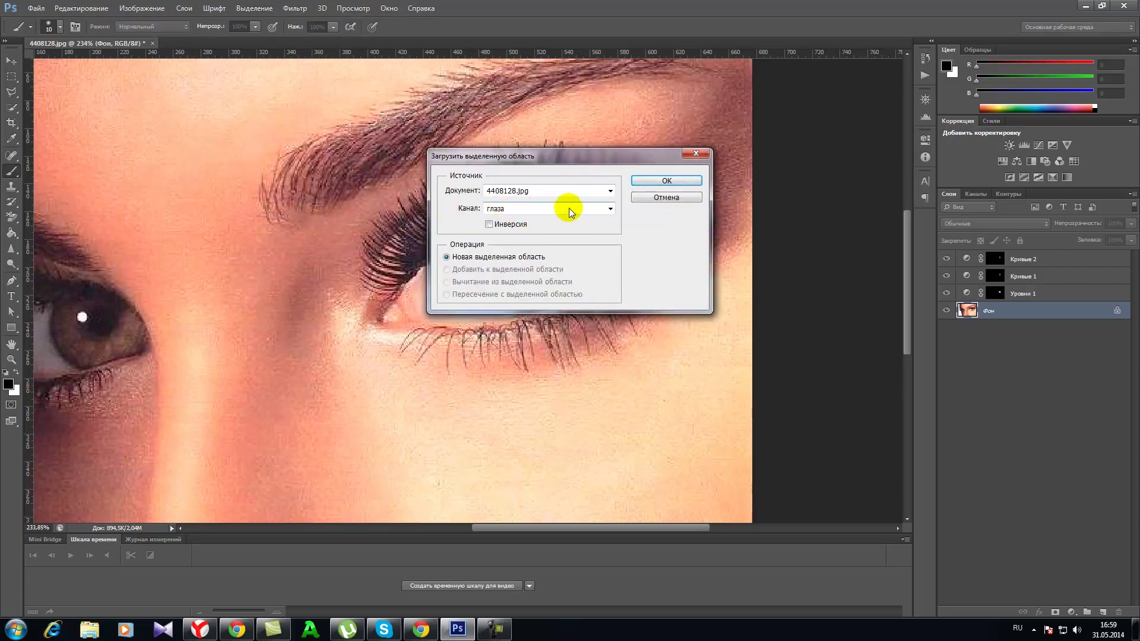
pyautogui.click(668, 180)
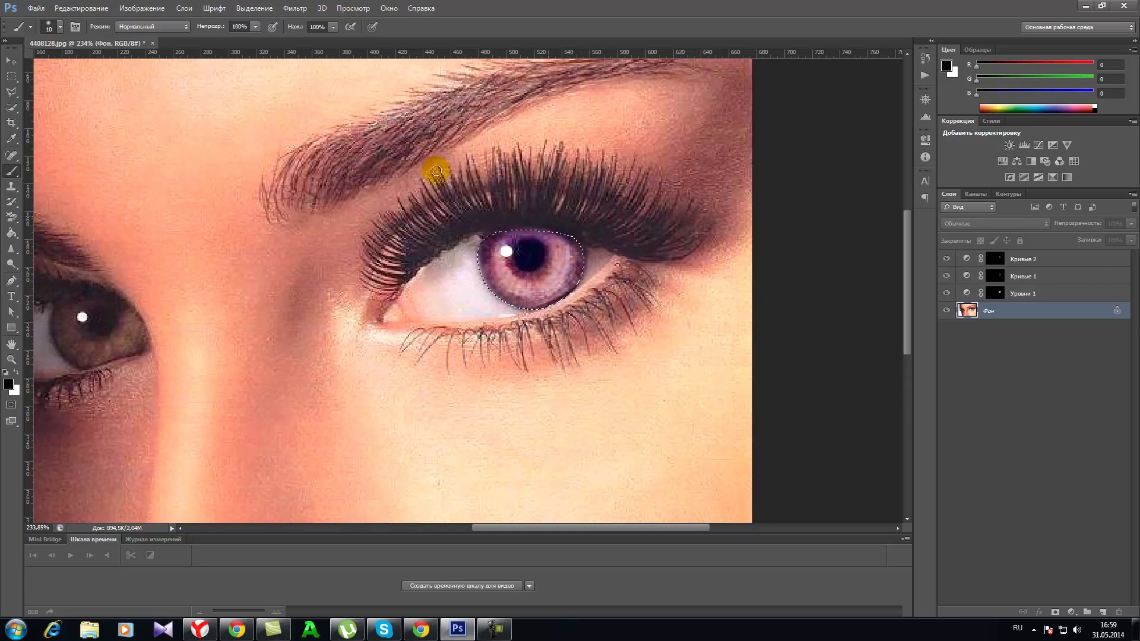
# Step: Apply Smart Sharpen (Умная резкость) at 107% amount and 1.0 px radius to the selected iris
pyautogui.click(292, 9)
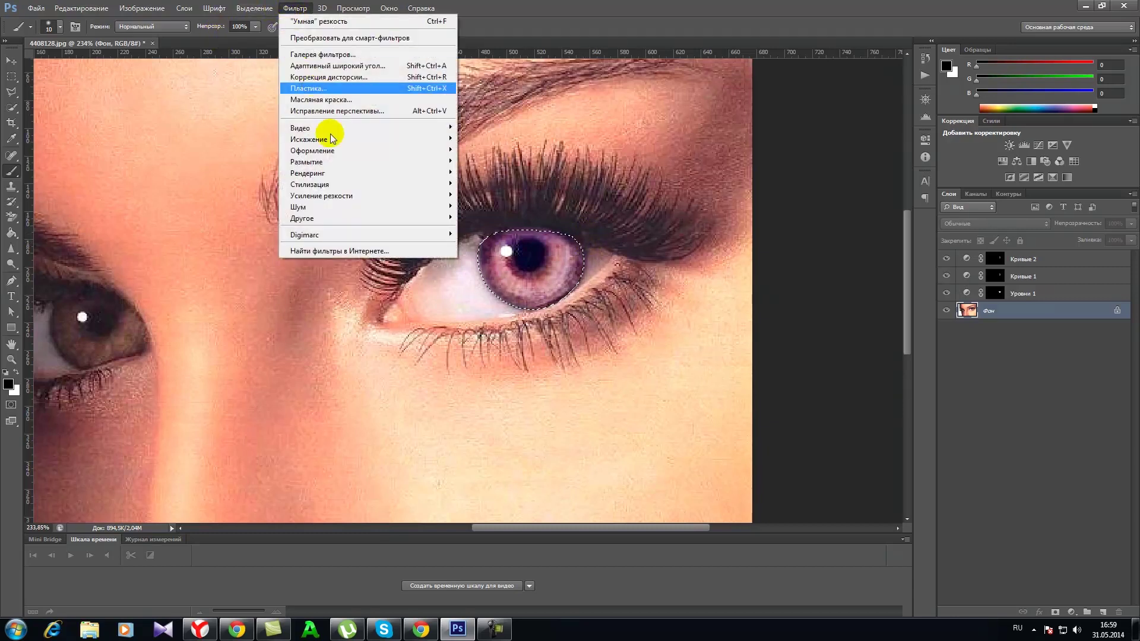
pyautogui.moveTo(321, 194)
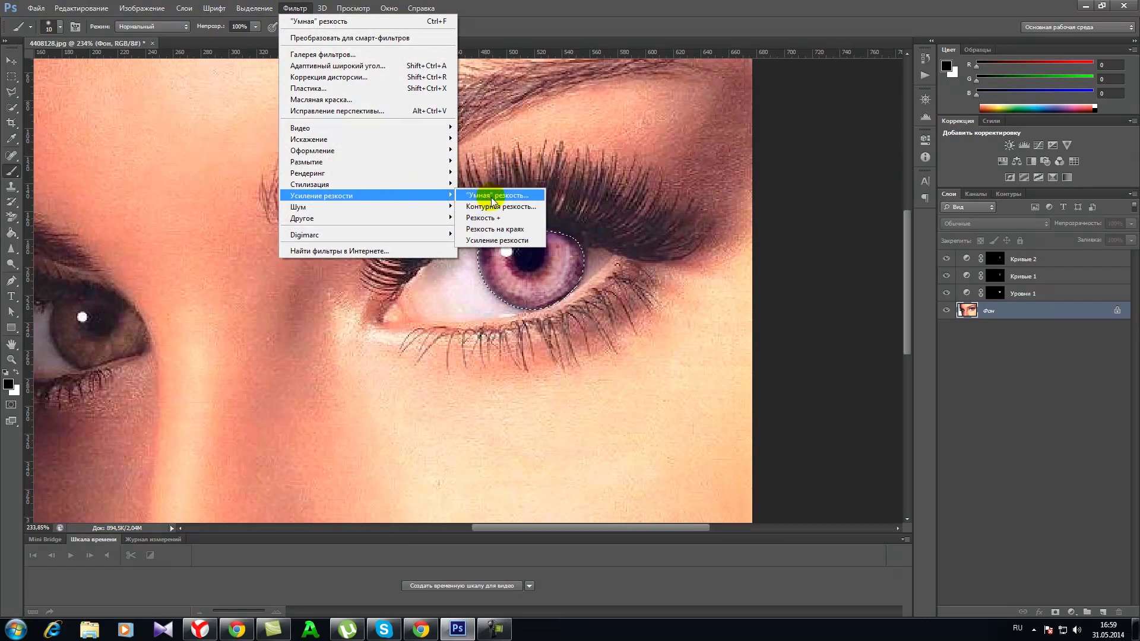
pyautogui.click(487, 200)
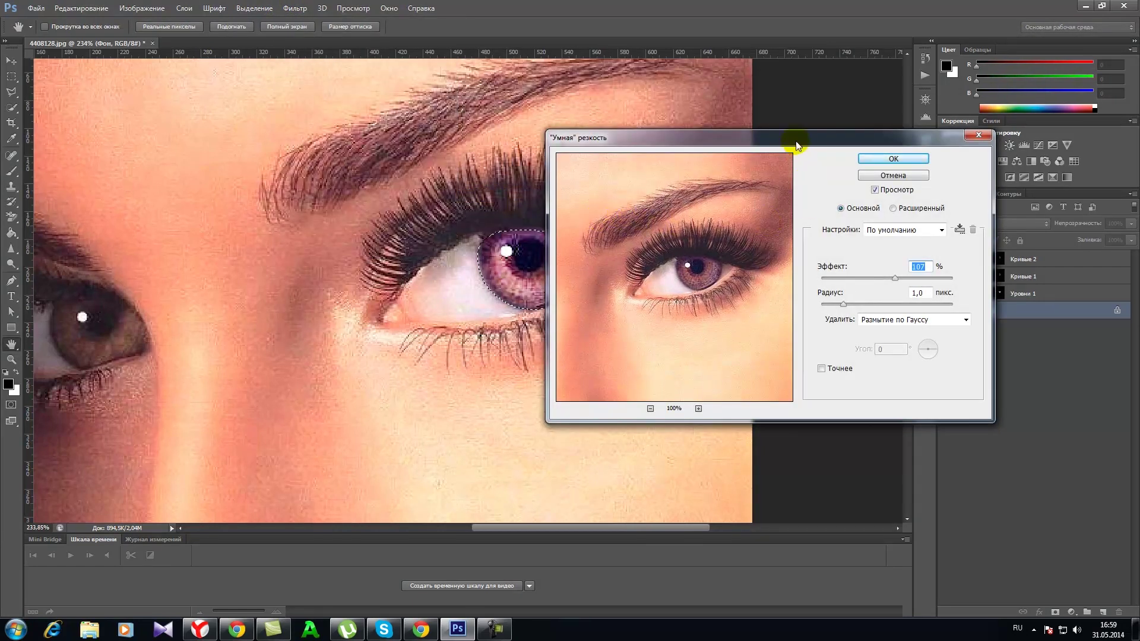
pyautogui.moveTo(796, 137); pyautogui.dragTo(901, 124)
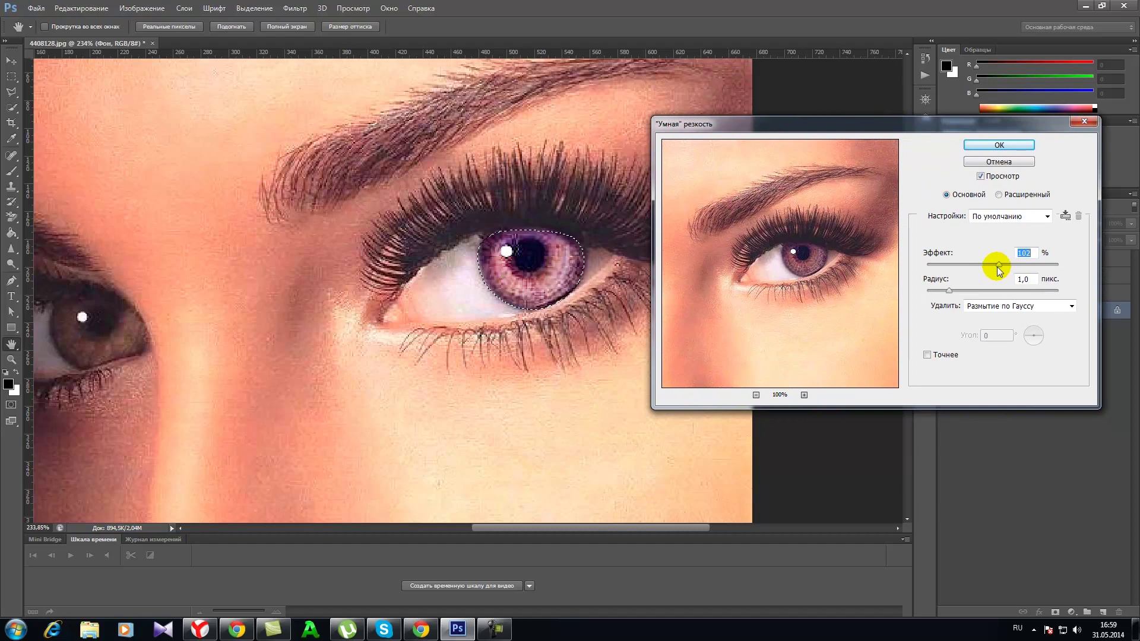
pyautogui.moveTo(1002, 266); pyautogui.dragTo(927, 267)
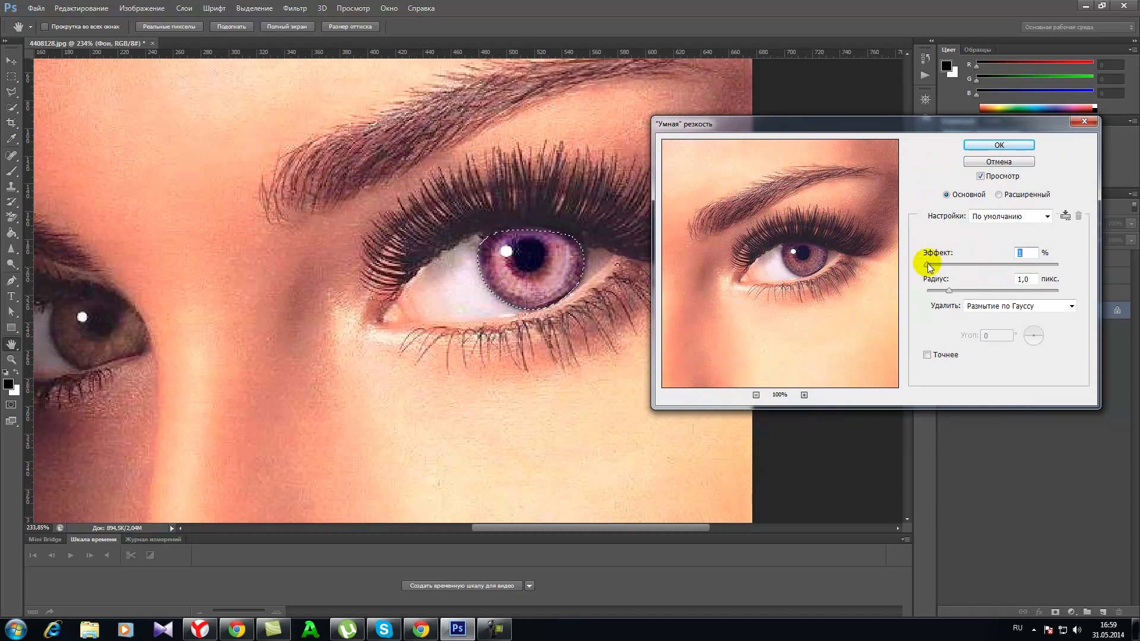
pyautogui.moveTo(928, 268); pyautogui.dragTo(1003, 264)
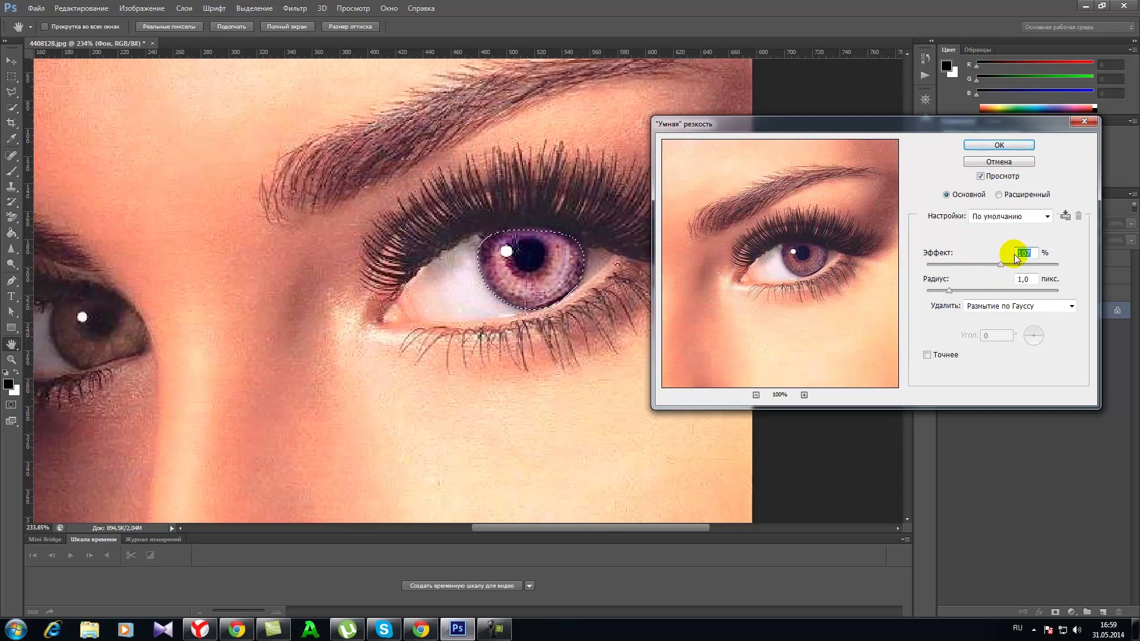
pyautogui.click(1027, 146)
pyautogui.press('b')
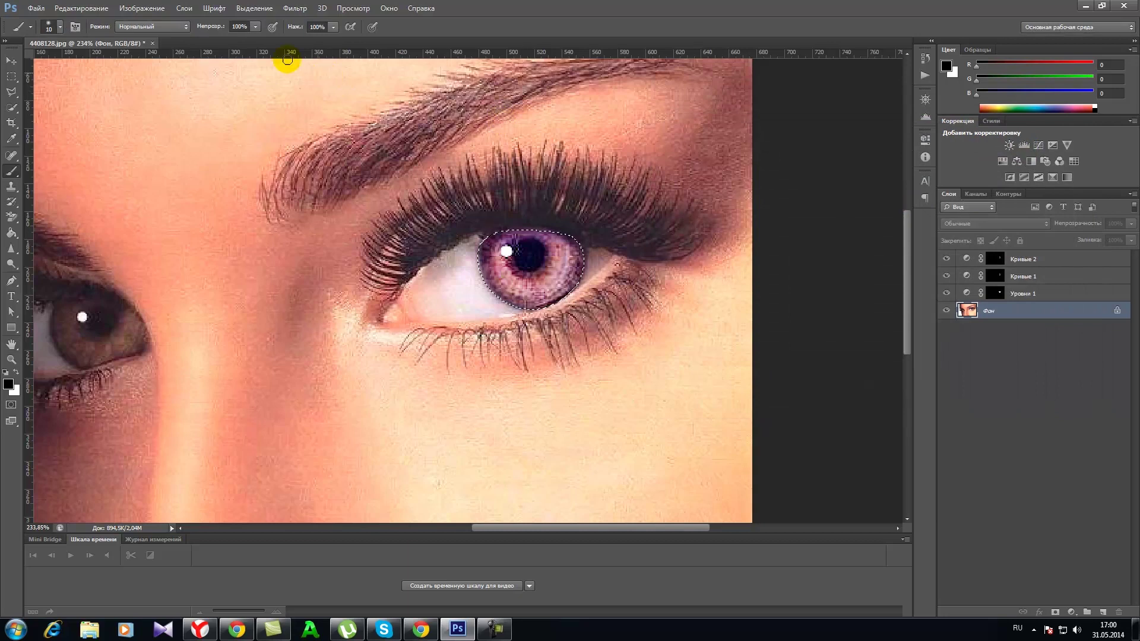
# Step: Deselect the iris and zoom out to review the whole edited portrait
pyautogui.click(251, 10)
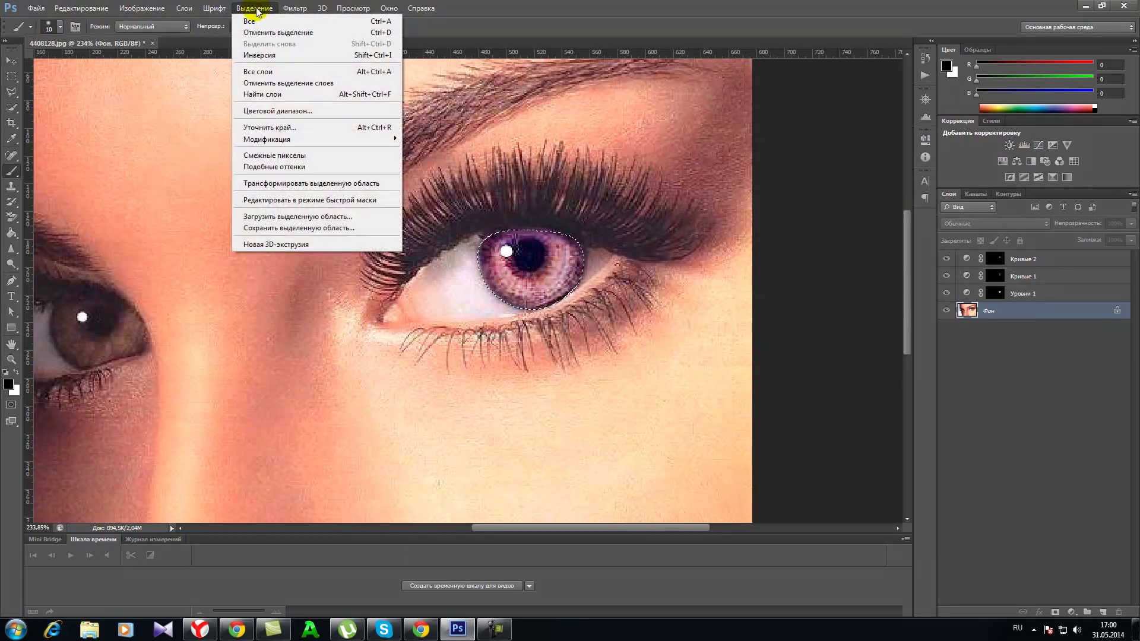
pyautogui.click(275, 32)
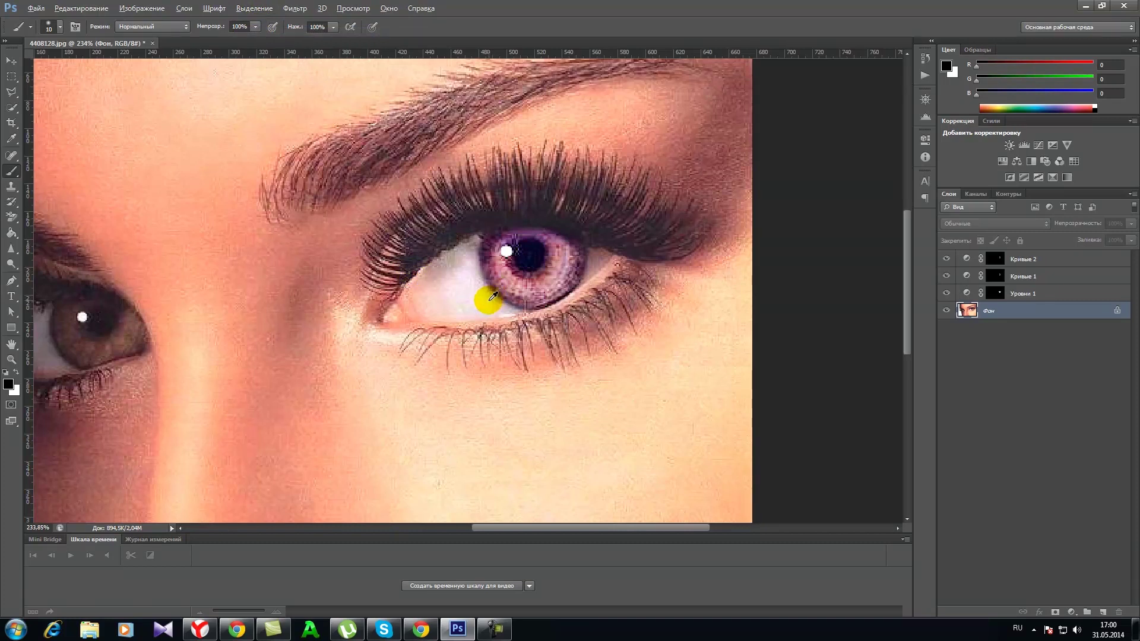
pyautogui.scroll(-2, 493, 296)
pyautogui.scroll(-1, 493, 296)
pyautogui.scroll(-1, 493, 295)
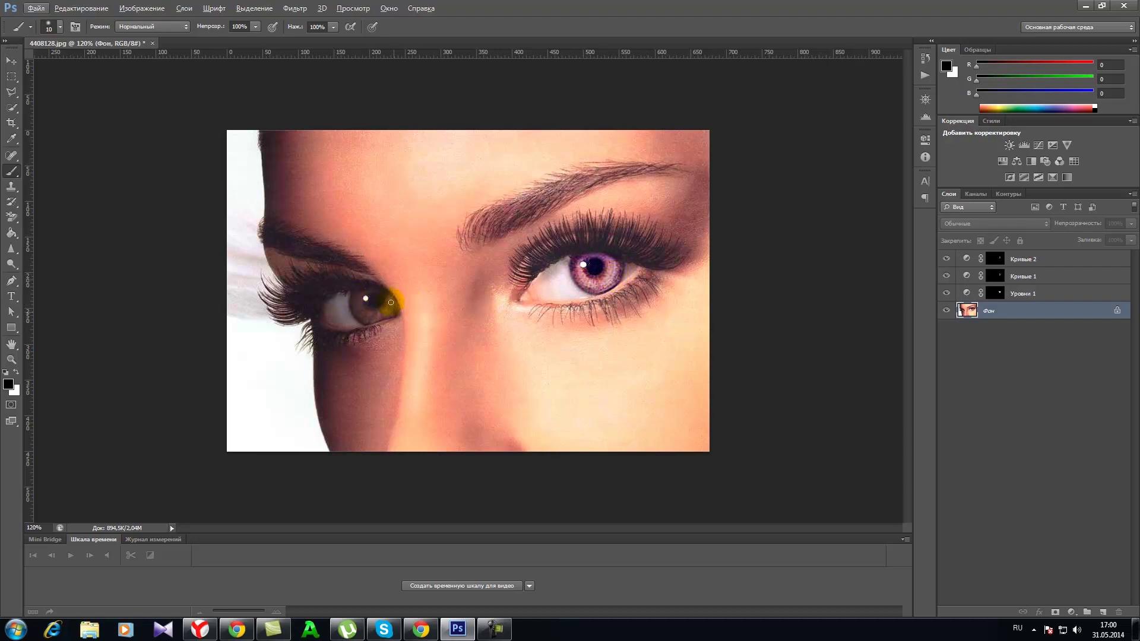
pyautogui.moveTo(360, 294); pyautogui.dragTo(384, 305)
# Step: Save a JPEG copy named 'глаза.jpg' to the desktop at quality 12
pyautogui.click(38, 10)
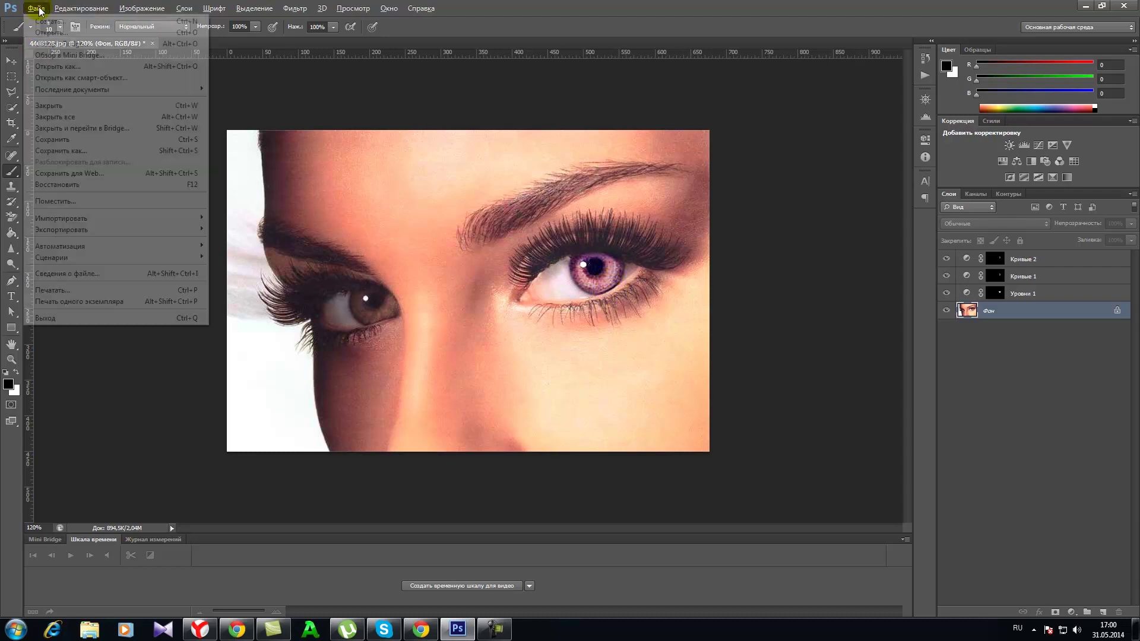
pyautogui.click(68, 151)
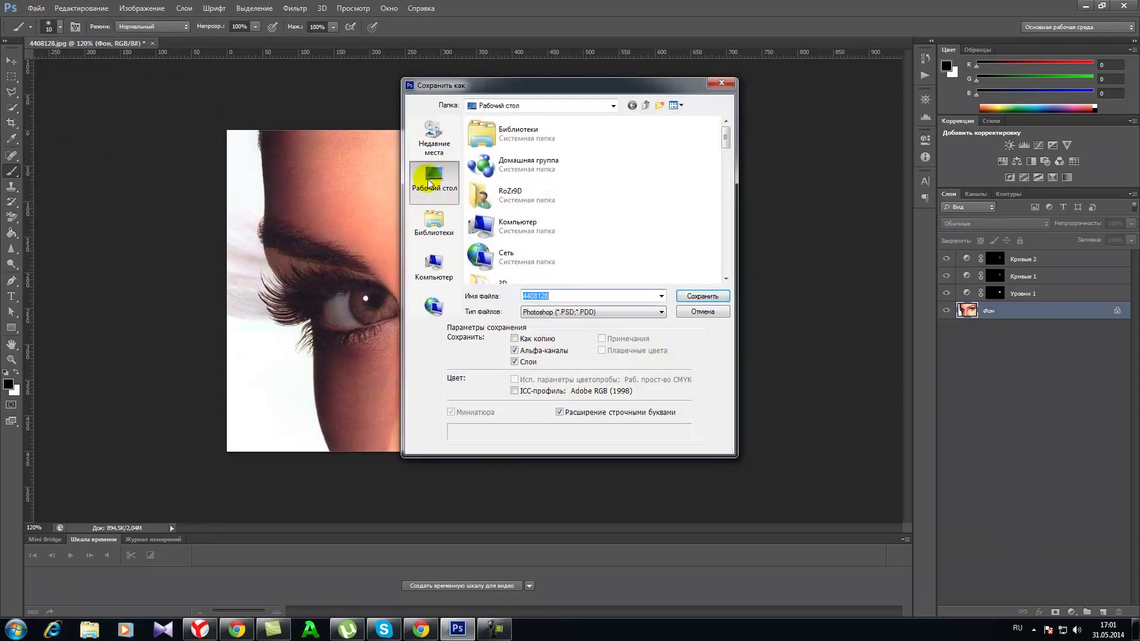
pyautogui.click(573, 311)
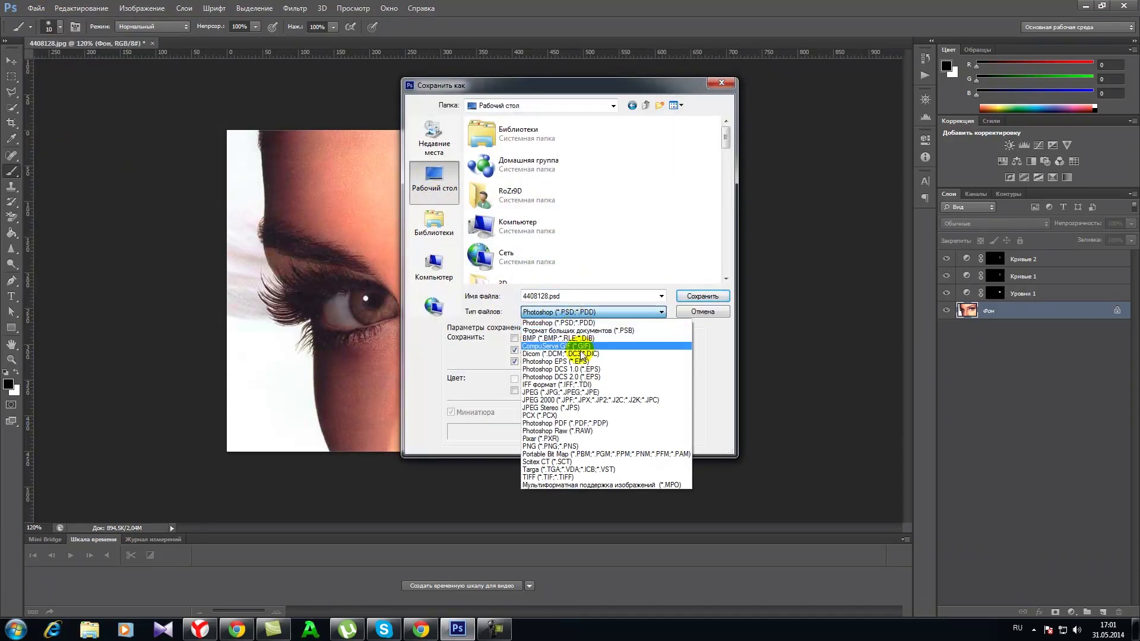
pyautogui.click(584, 392)
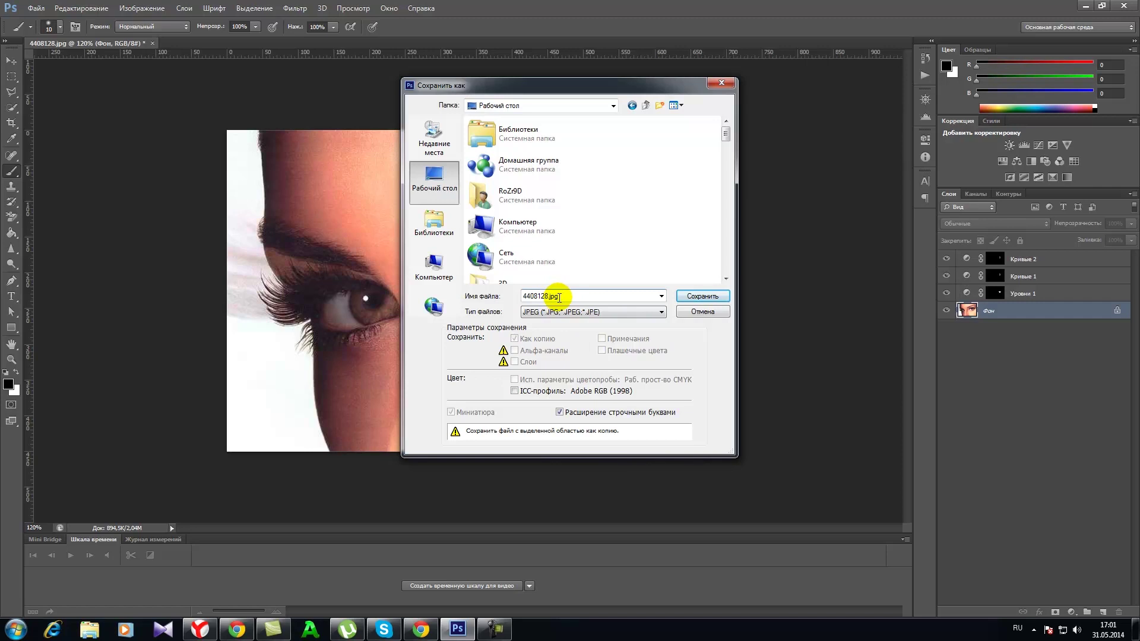
pyautogui.press('BackSpace')
pyautogui.press('BackSpace')
pyautogui.press('BackSpace')
pyautogui.write('r')
pyautogui.write('лаза')
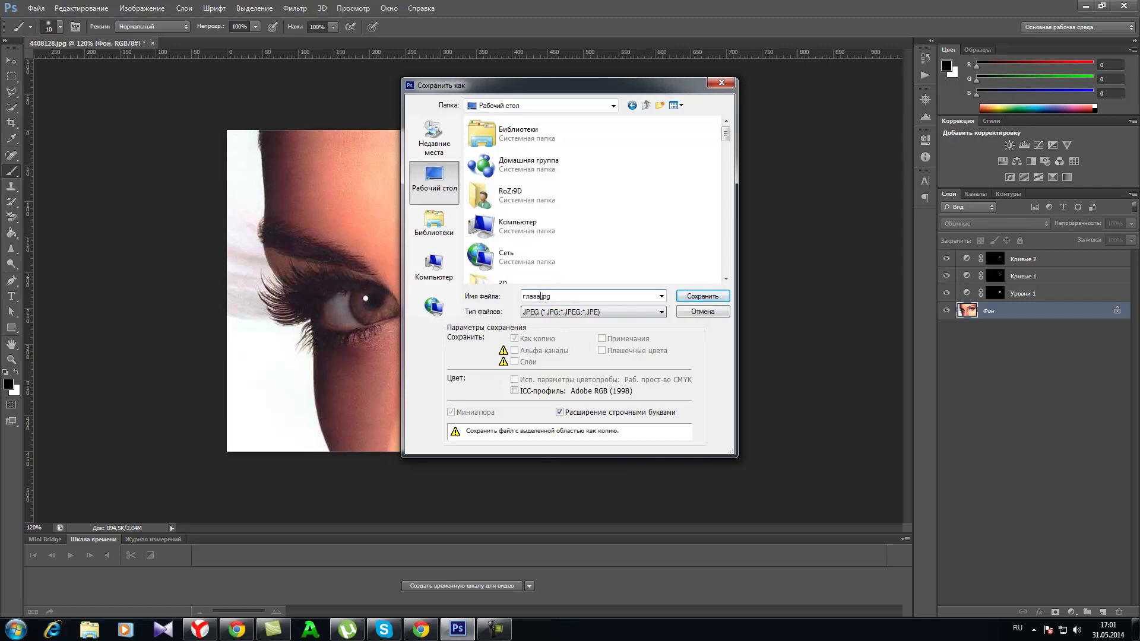
pyautogui.click(716, 289)
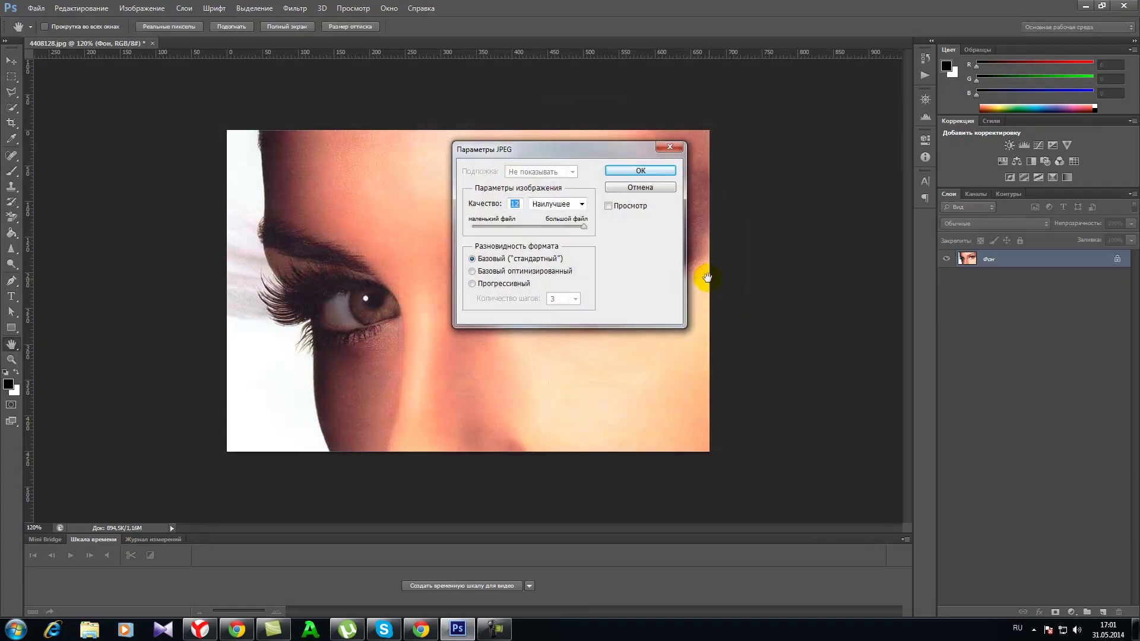
pyautogui.moveTo(586, 230)
pyautogui.mouseDown()
pyautogui.moveTo(459, 226)
pyautogui.moveTo(582, 229)
pyautogui.mouseUp()
pyautogui.click(631, 172)
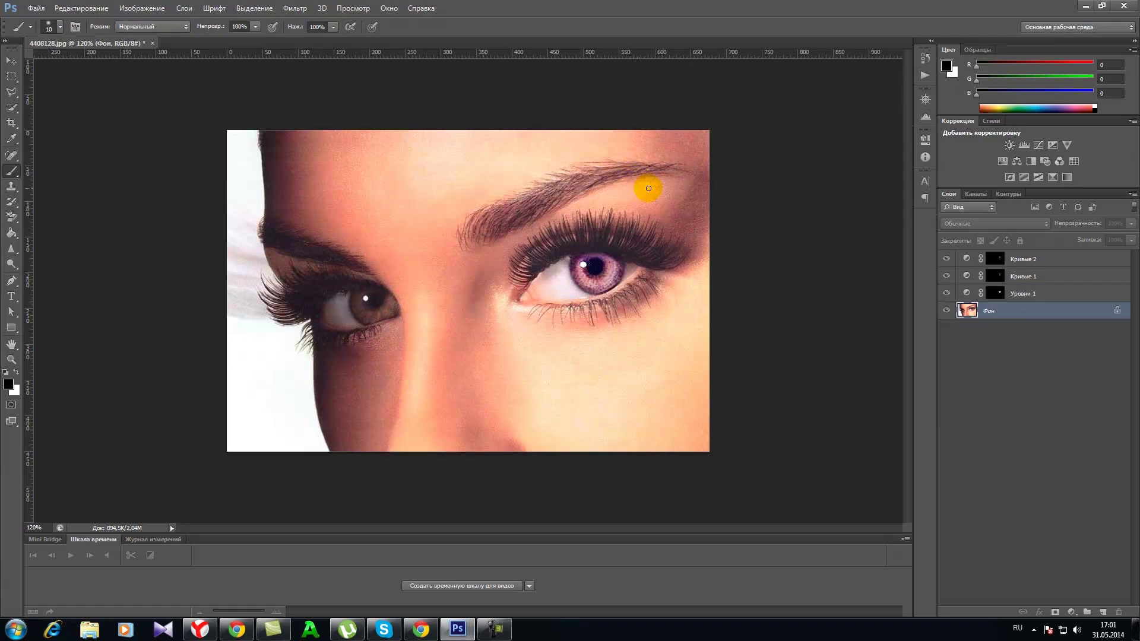